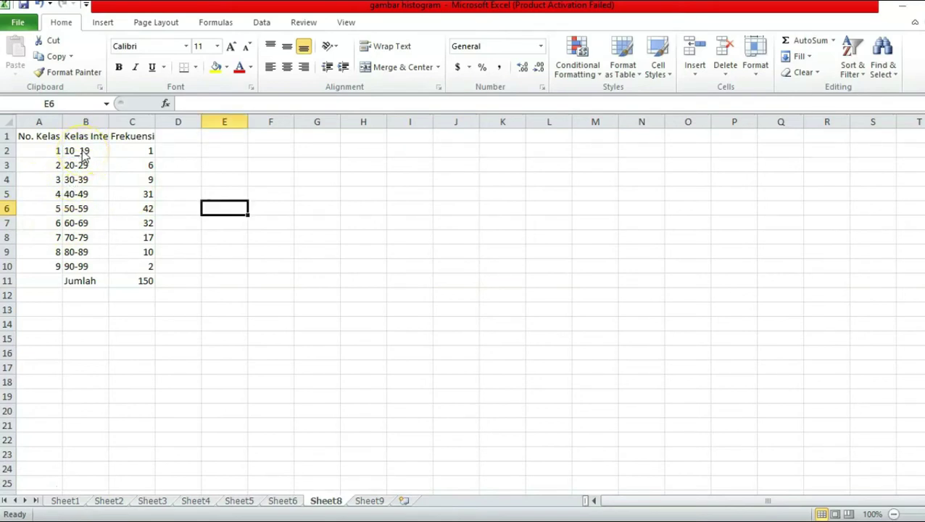
# Insert a 2-D clustered column chart of the class intervals and frequencies in B2:C10 and delete its legend.
pyautogui.moveTo(96, 150); pyautogui.dragTo(137, 262)
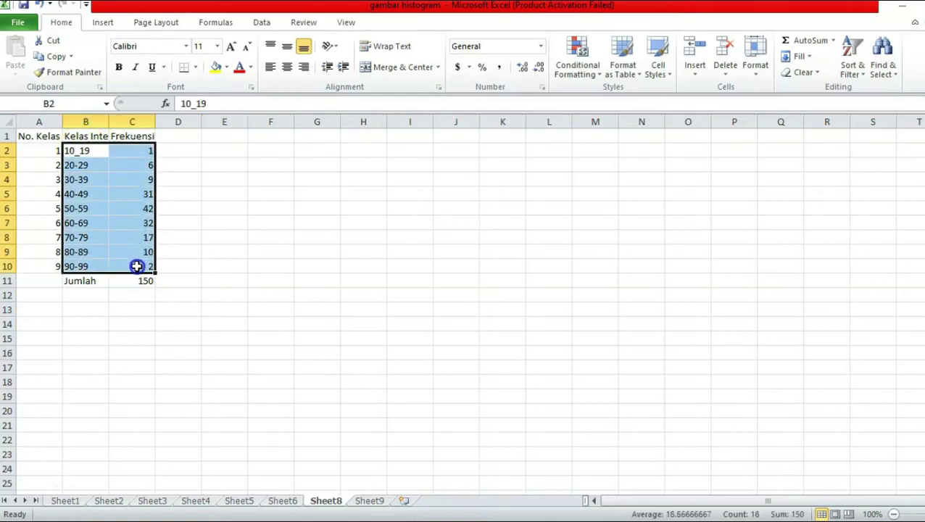
pyautogui.click(104, 22)
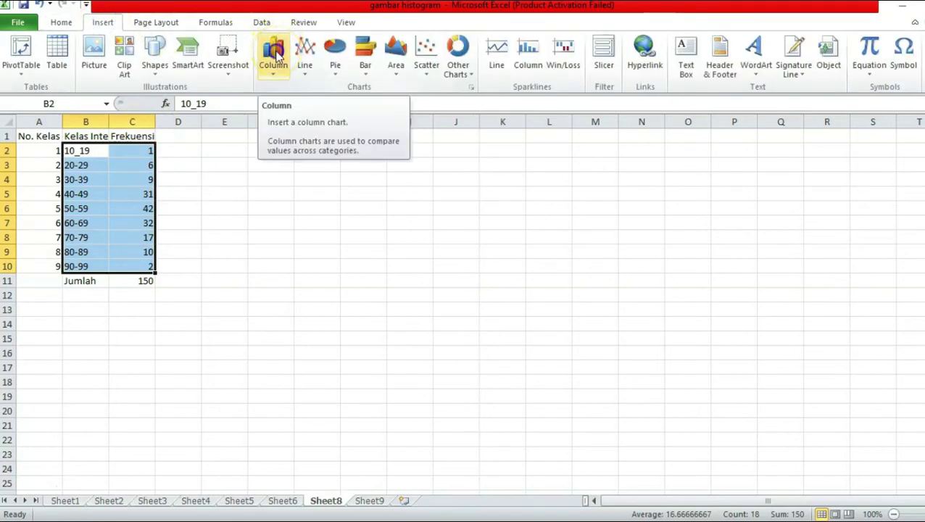
pyautogui.click(277, 56)
pyautogui.click(282, 114)
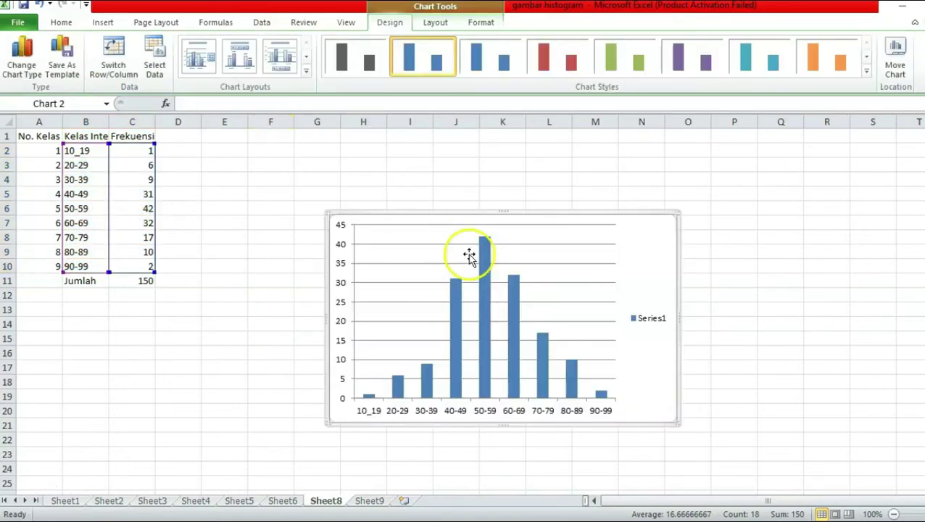
pyautogui.moveTo(483, 288)
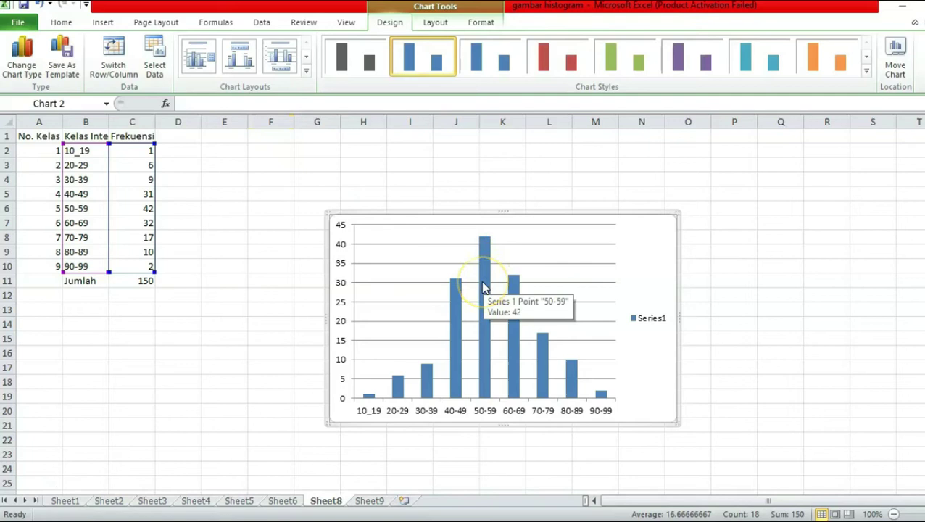
pyautogui.click(653, 321)
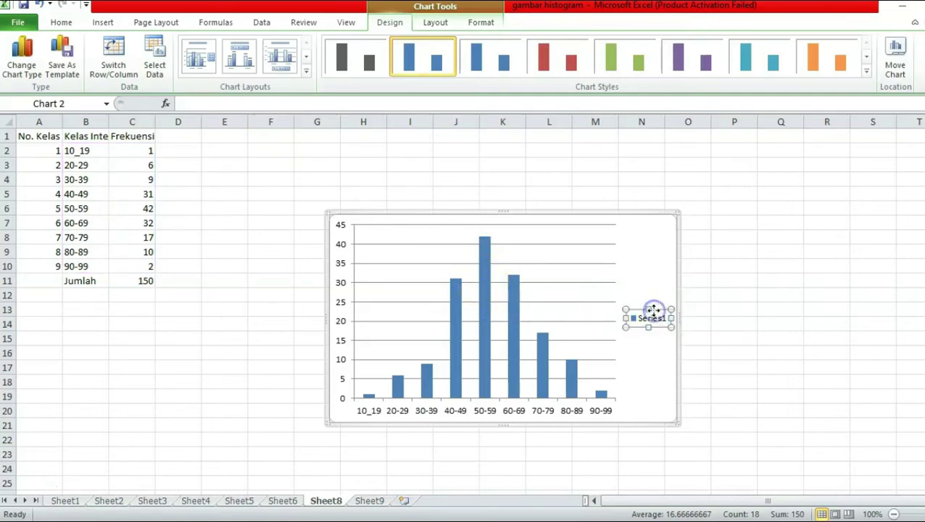
pyautogui.press('Delete')
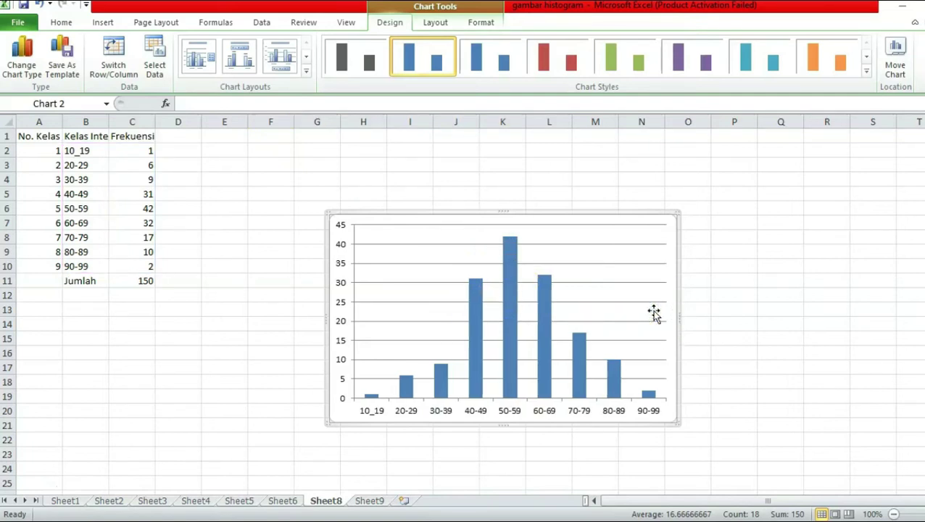
# Set the gap width of the chart's data series to 0% so the columns touch.
pyautogui.rightClick(545, 333)
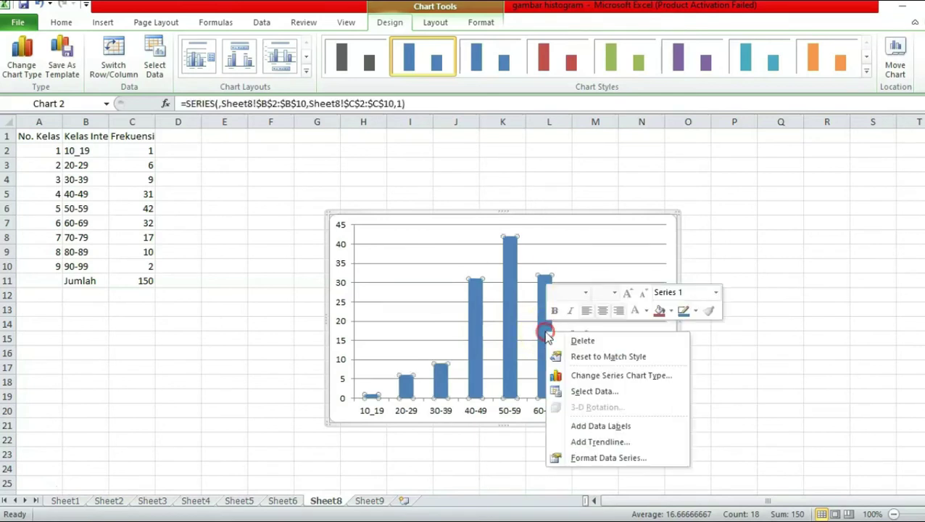
pyautogui.click(602, 460)
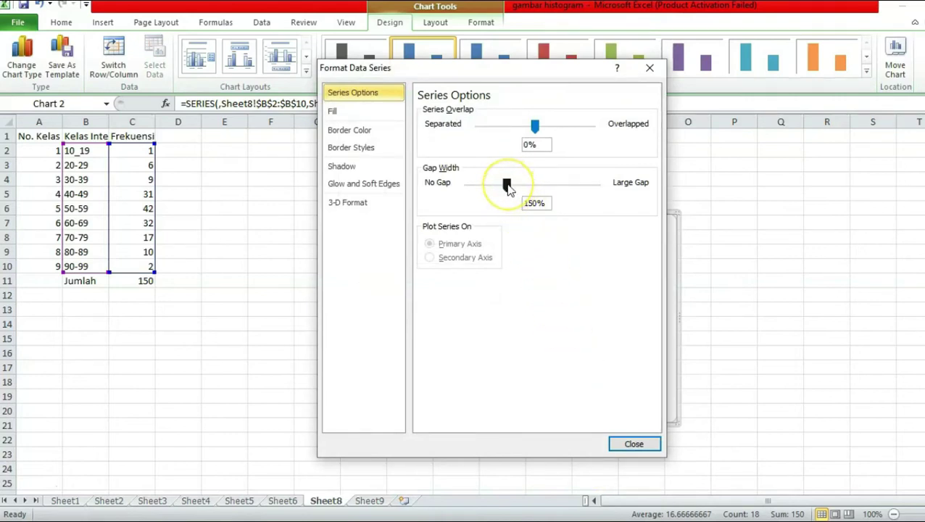
pyautogui.moveTo(506, 187); pyautogui.dragTo(470, 188)
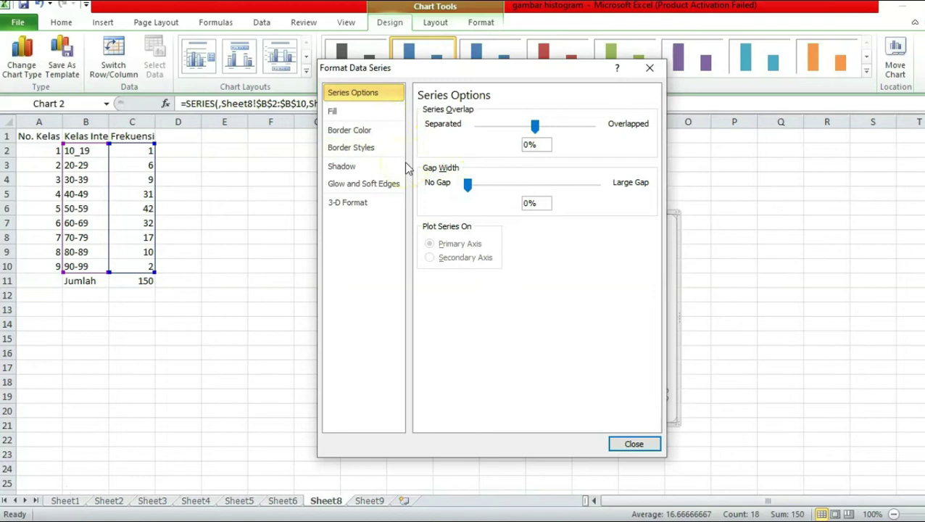
# Give the histogram columns a solid white border with a width of 1.5 pt.
pyautogui.click(371, 137)
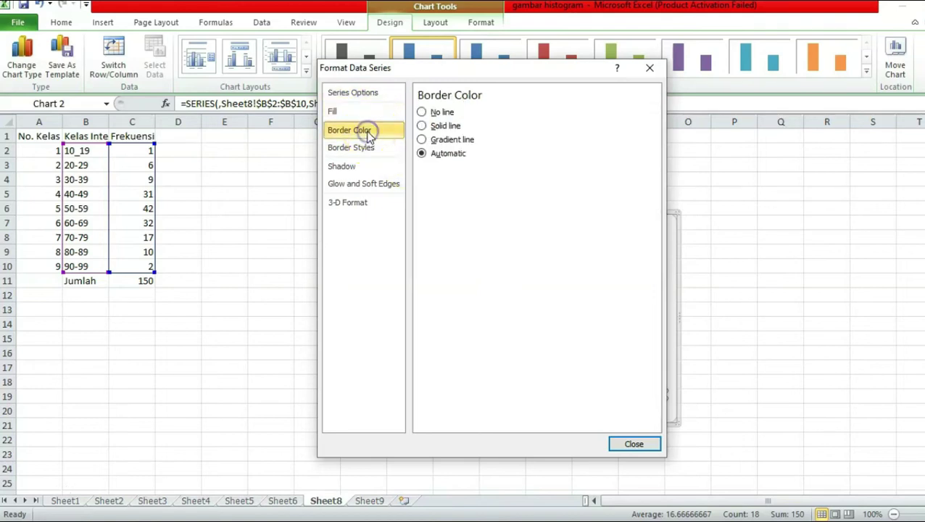
pyautogui.click(422, 126)
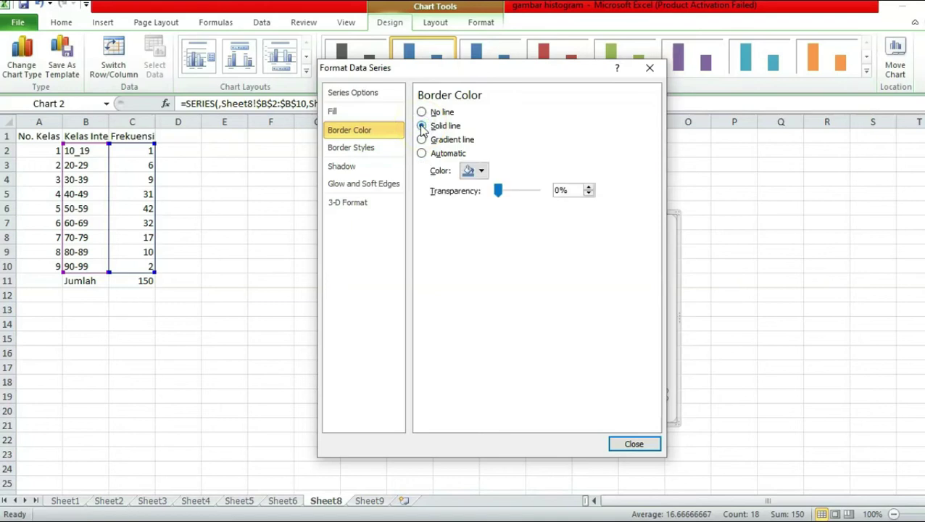
pyautogui.click(472, 172)
pyautogui.click(467, 205)
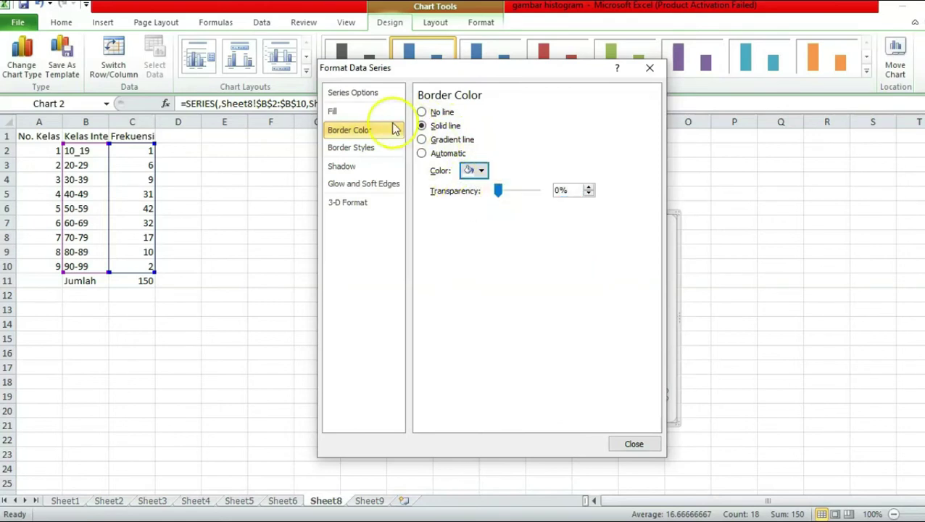
pyautogui.click(380, 155)
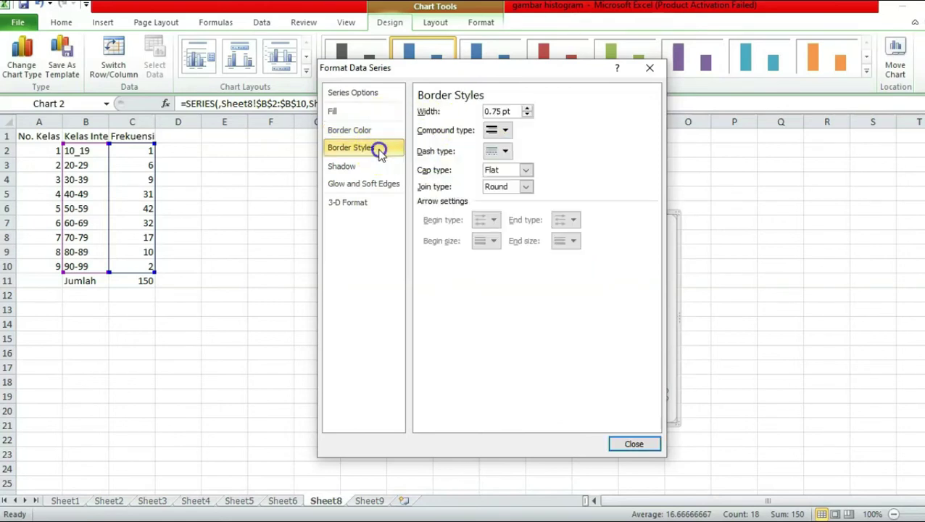
pyautogui.click(526, 108)
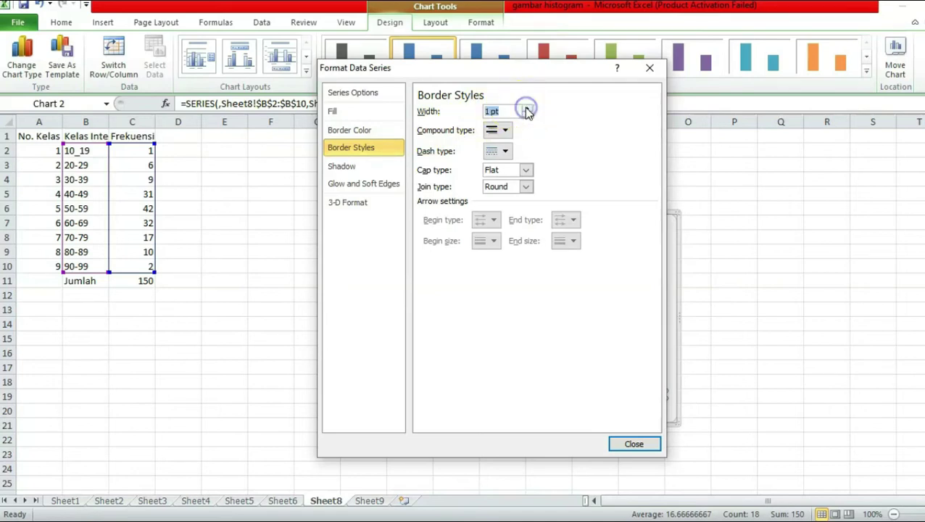
pyautogui.click(527, 108)
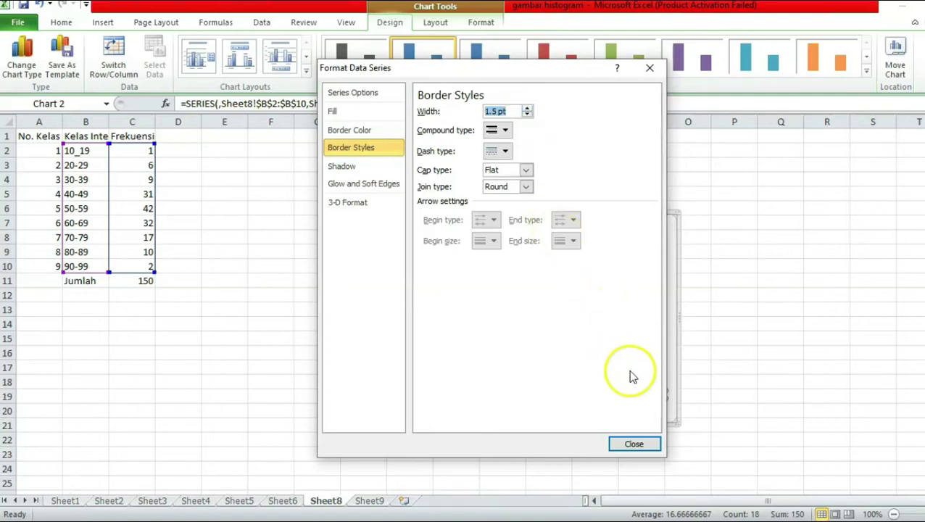
pyautogui.click(643, 445)
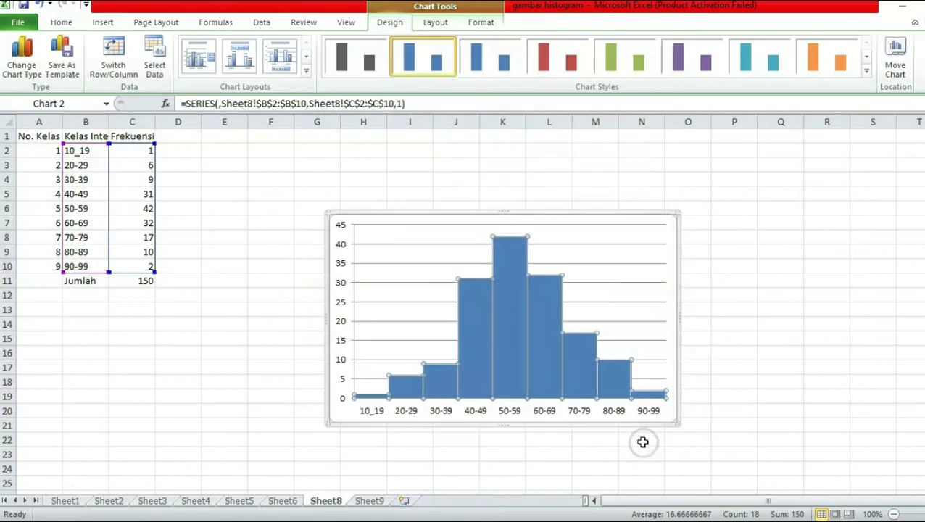
pyautogui.click(718, 281)
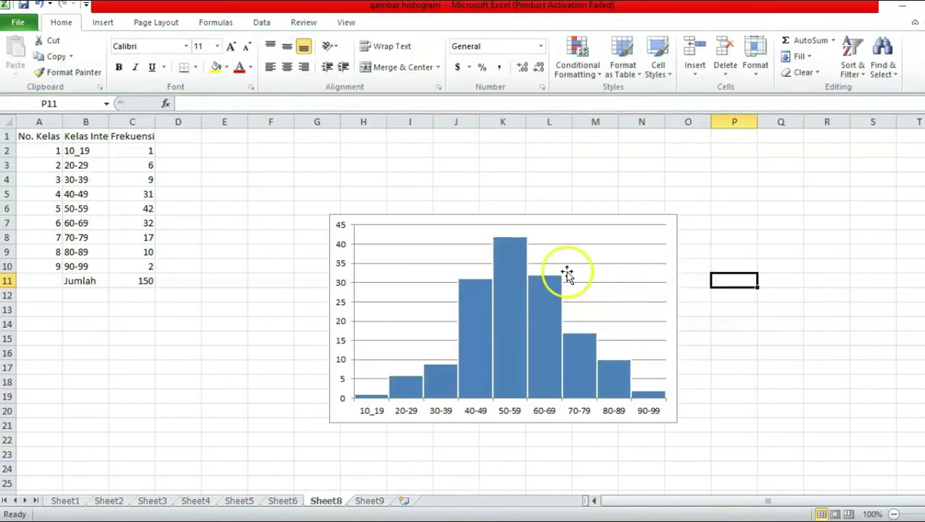
# Add a centered overlay title to the histogram chart.
pyautogui.click(421, 267)
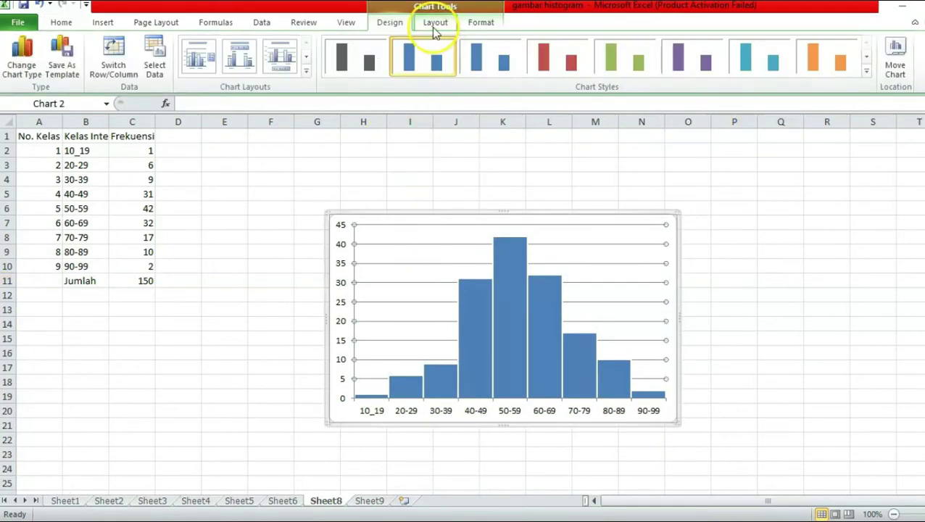
pyautogui.click(435, 24)
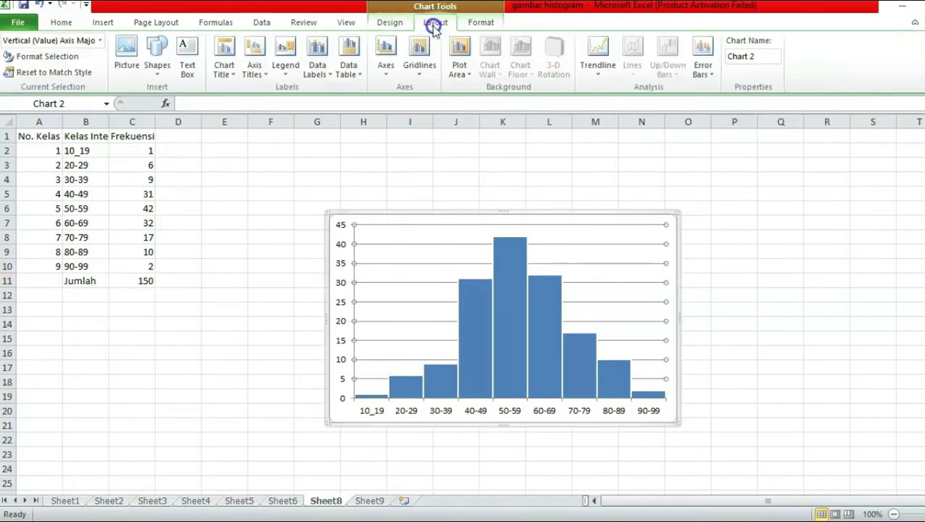
pyautogui.click(226, 65)
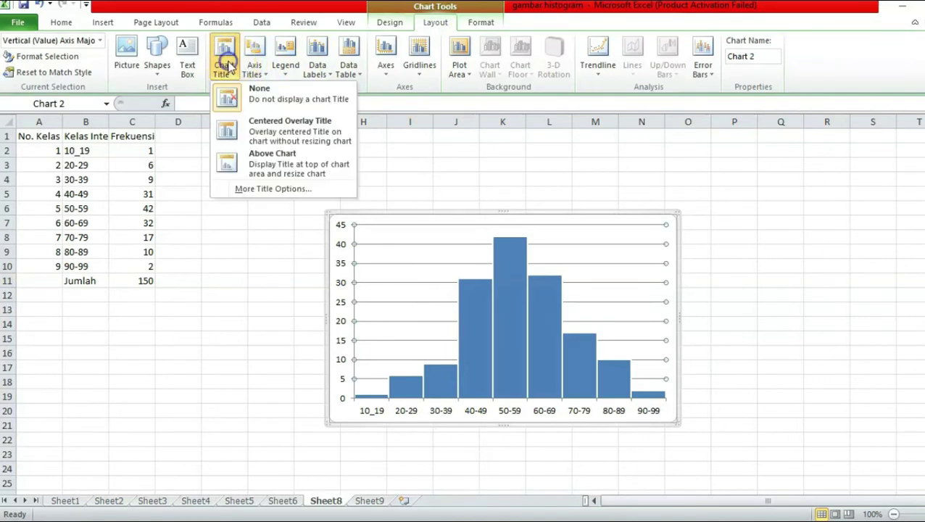
pyautogui.click(269, 128)
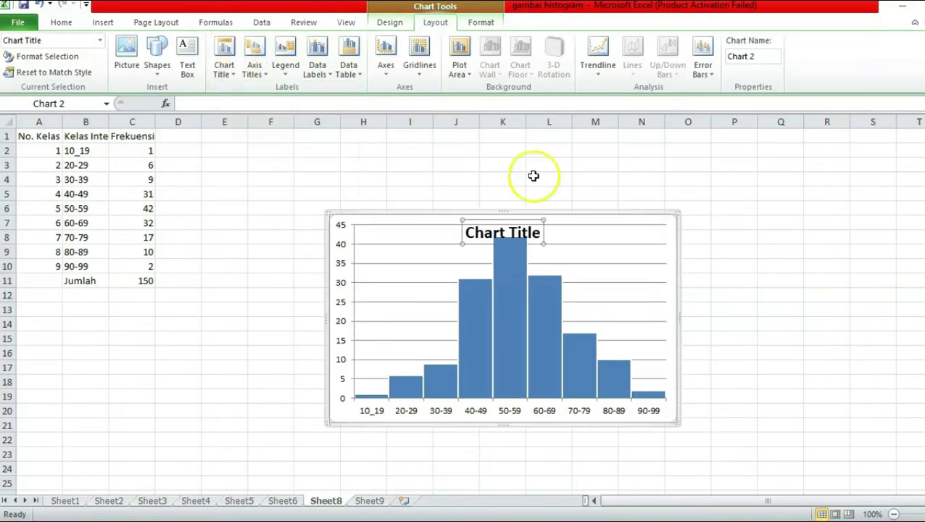
# Replace the chart title's placeholder text with "Histogram Data Nilai 150 Mahasiswa".
pyautogui.click(541, 233)
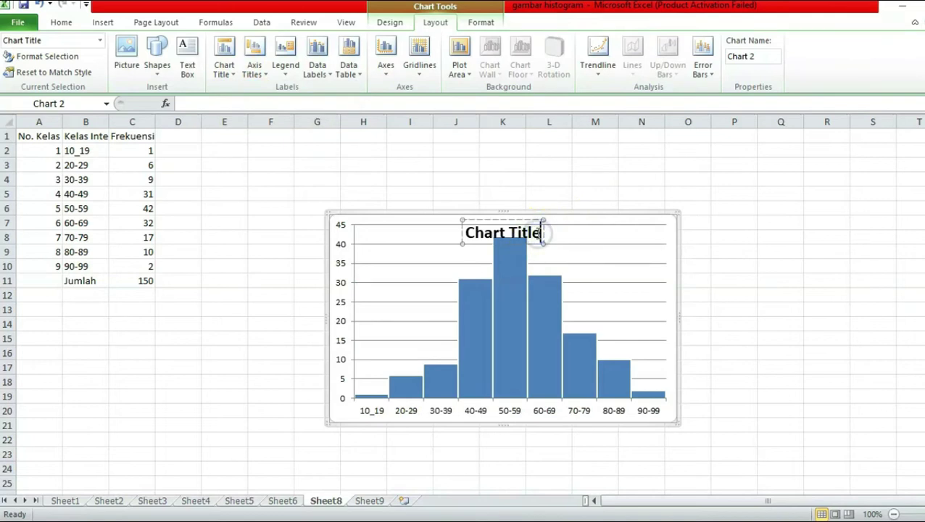
pyautogui.press('BackSpace')
pyautogui.press('BackSpace')
pyautogui.press('BackSpace')
pyautogui.press('BackSpace')
pyautogui.press('BackSpace')
pyautogui.press('BackSpace')
pyautogui.press('BackSpace')
pyautogui.press('BackSpace')
pyautogui.press('BackSpace')
pyautogui.press('BackSpace')
pyautogui.press('BackSpace')
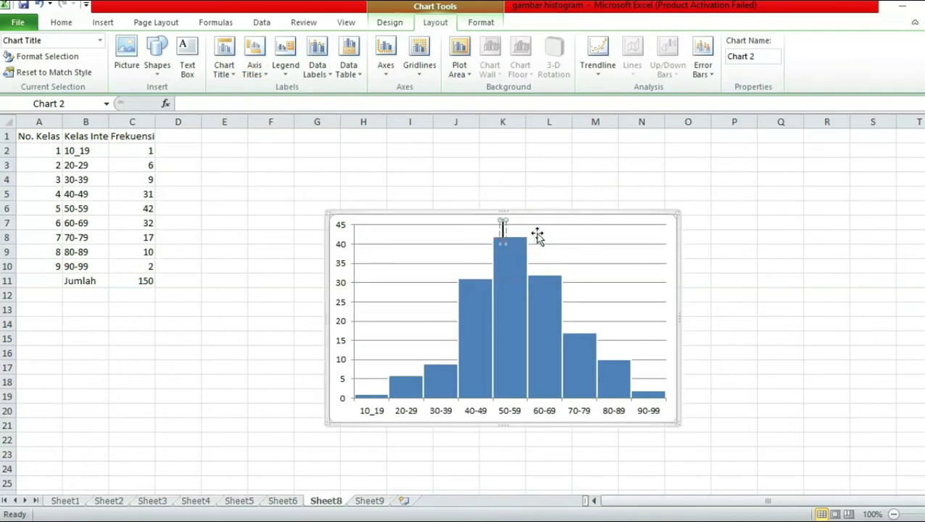
pyautogui.write('hist')
pyautogui.press('BackSpace')
pyautogui.press('BackSpace')
pyautogui.press('BackSpace')
pyautogui.press('BackSpace')
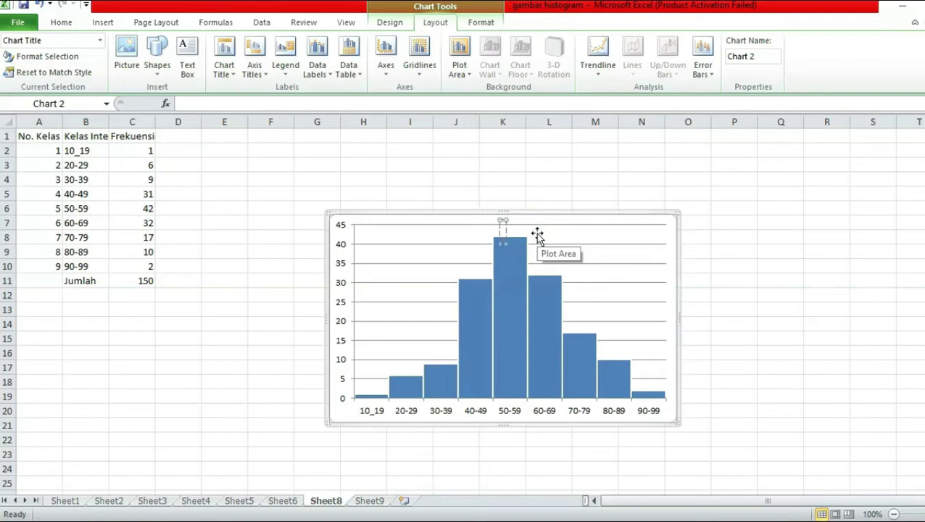
pyautogui.write('His')
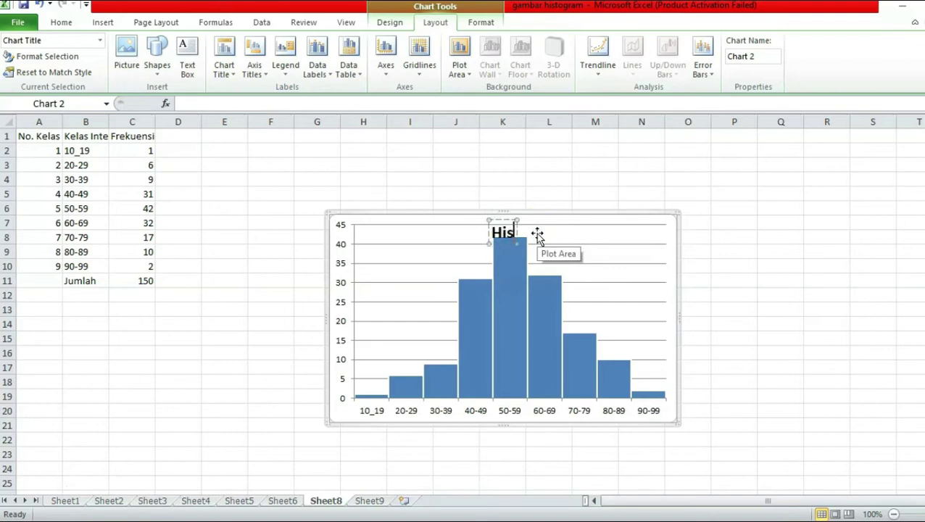
pyautogui.write('togram')
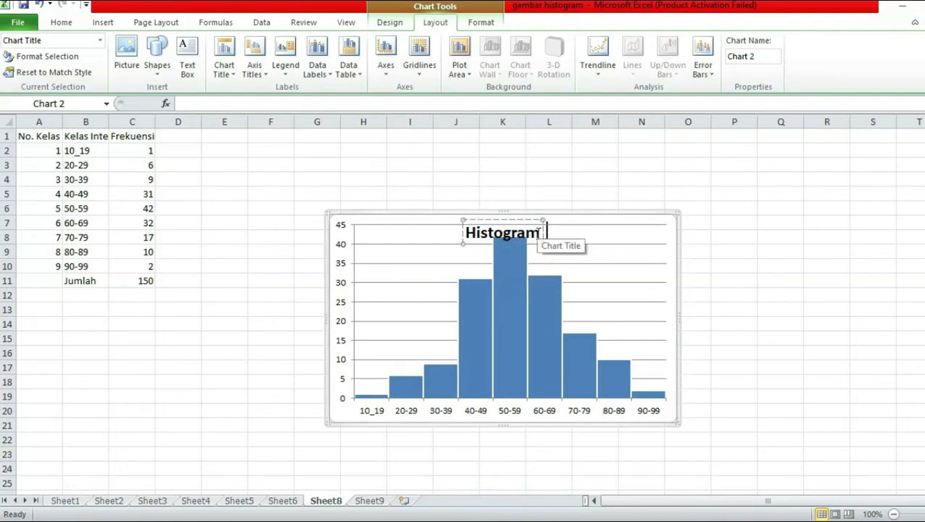
pyautogui.write(' Data')
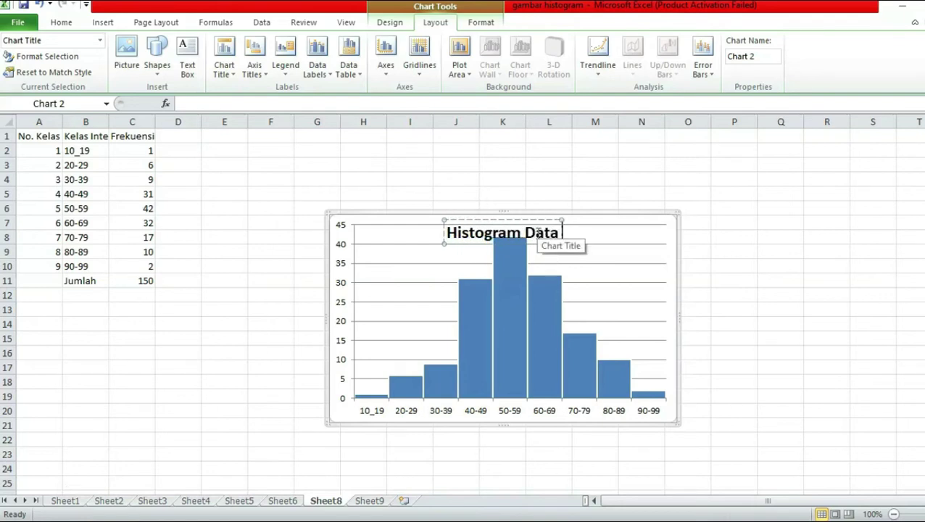
pyautogui.write(' Nila')
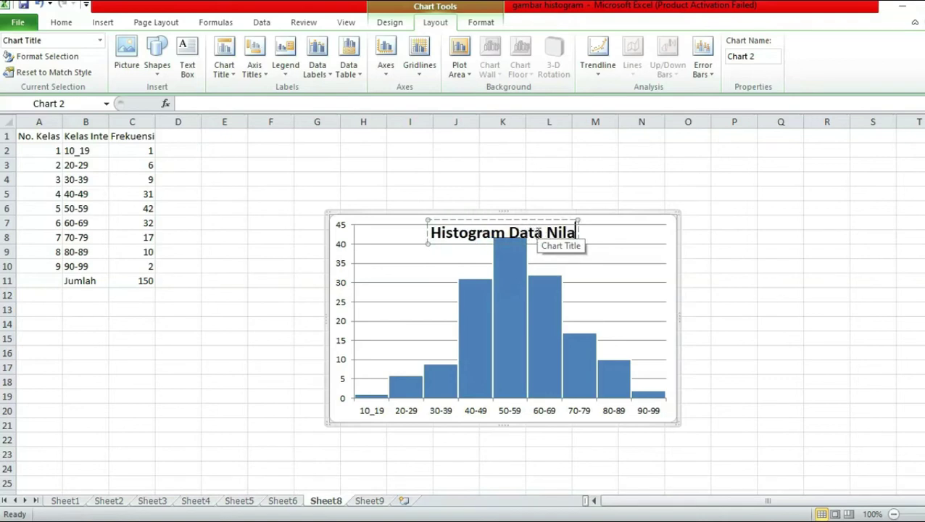
pyautogui.write('i 150 Mahasiswa')
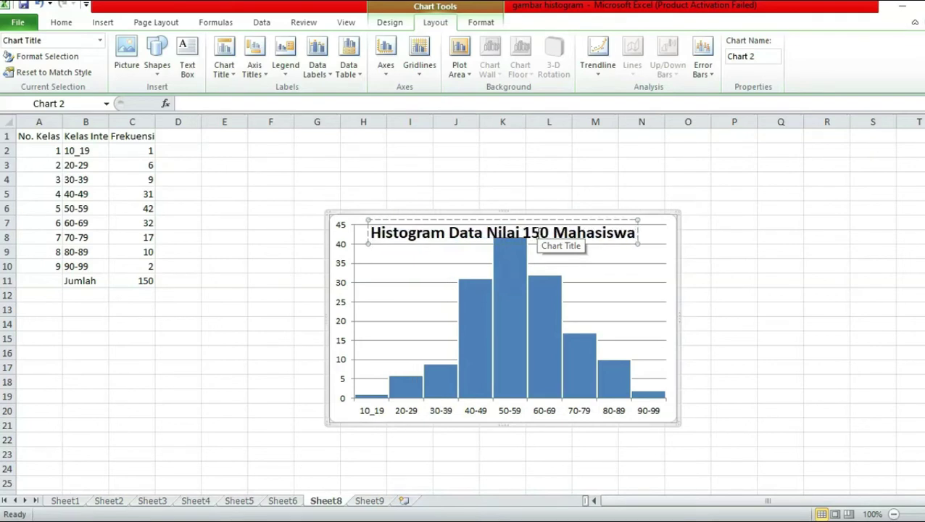
# Shrink the plot area from its upper edge so the columns and gridlines sit below the chart title.
pyautogui.click(597, 283)
pyautogui.click(604, 279)
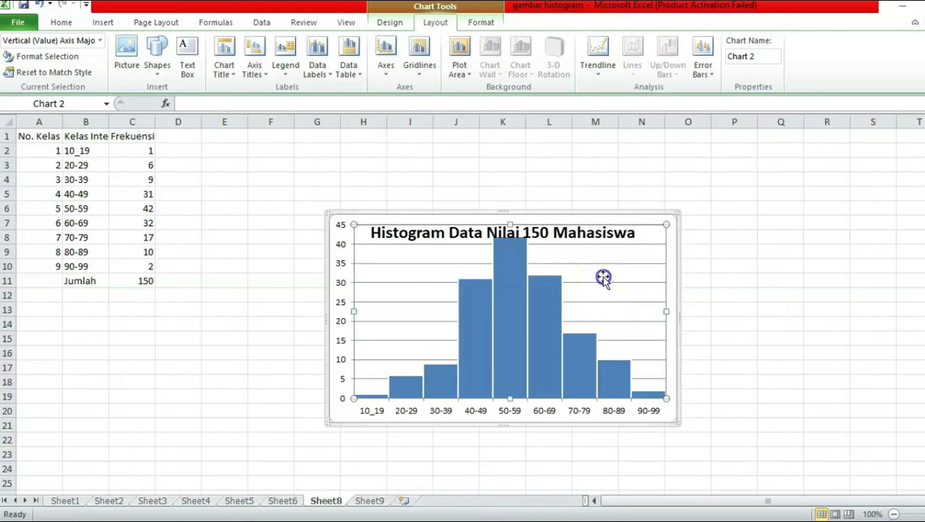
pyautogui.moveTo(666, 226); pyautogui.dragTo(662, 249)
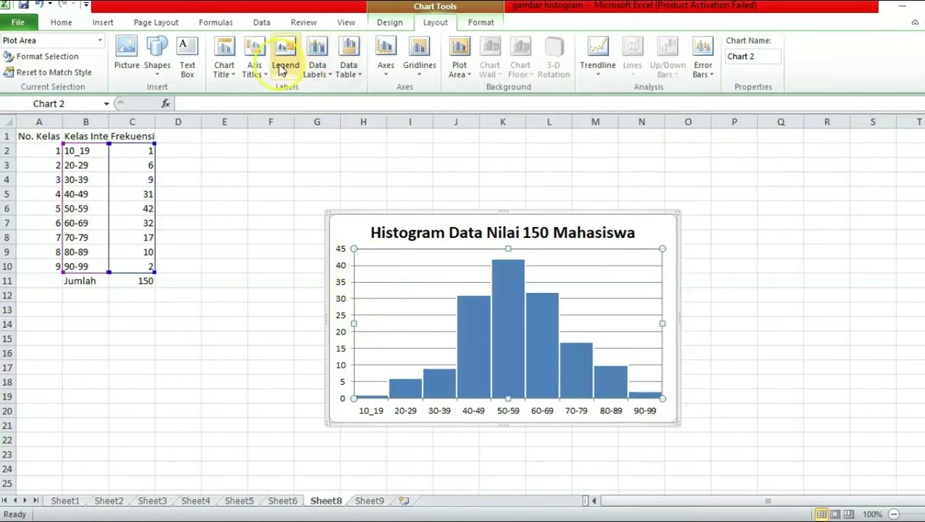
# Add a title below the histogram's horizontal axis and replace its placeholder text with "Kelas Interval".
pyautogui.click(255, 69)
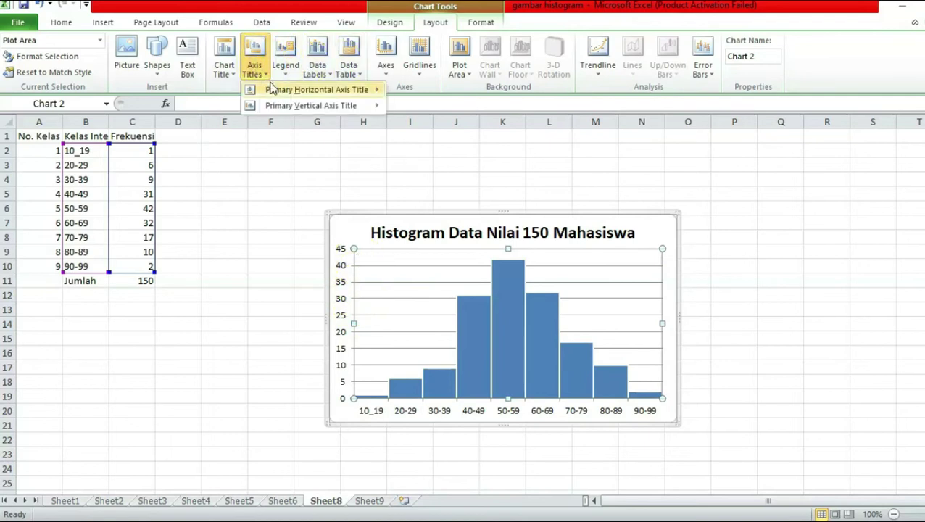
pyautogui.moveTo(288, 108)
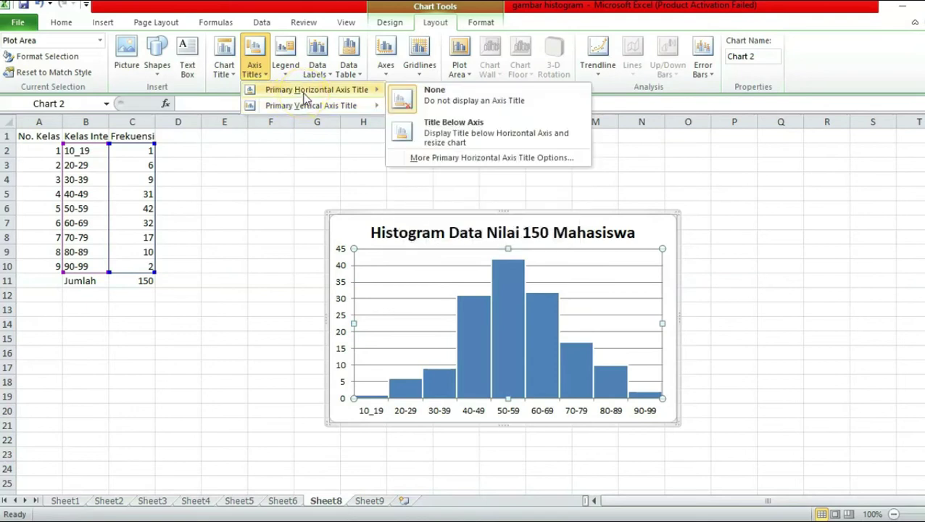
pyautogui.click(442, 133)
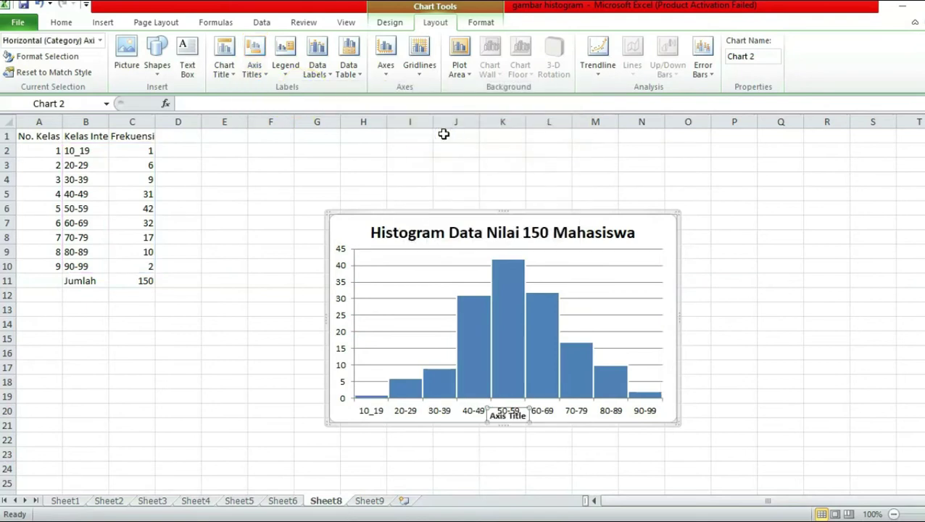
pyautogui.click(508, 422)
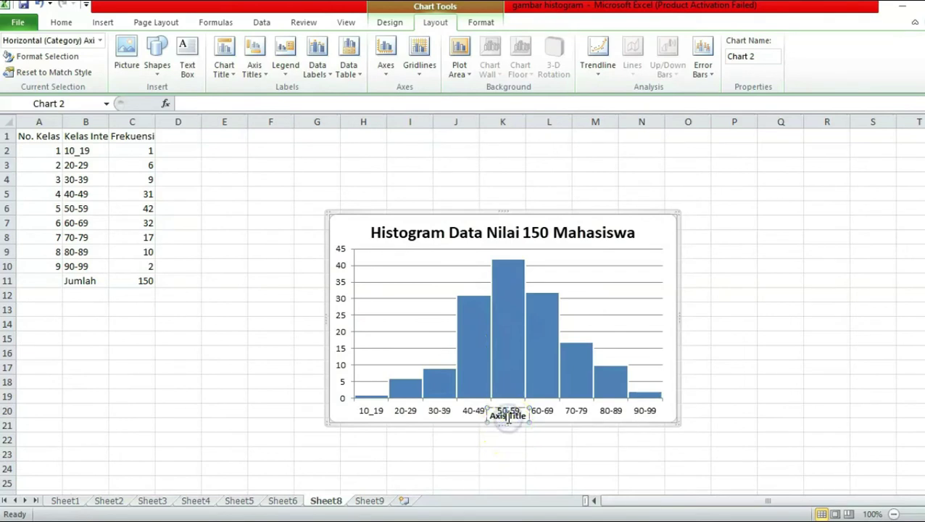
pyautogui.press('BackSpace')
pyautogui.press('BackSpace')
pyautogui.press('BackSpace')
pyautogui.press('BackSpace')
pyautogui.press('BackSpace')
pyautogui.press('BackSpace')
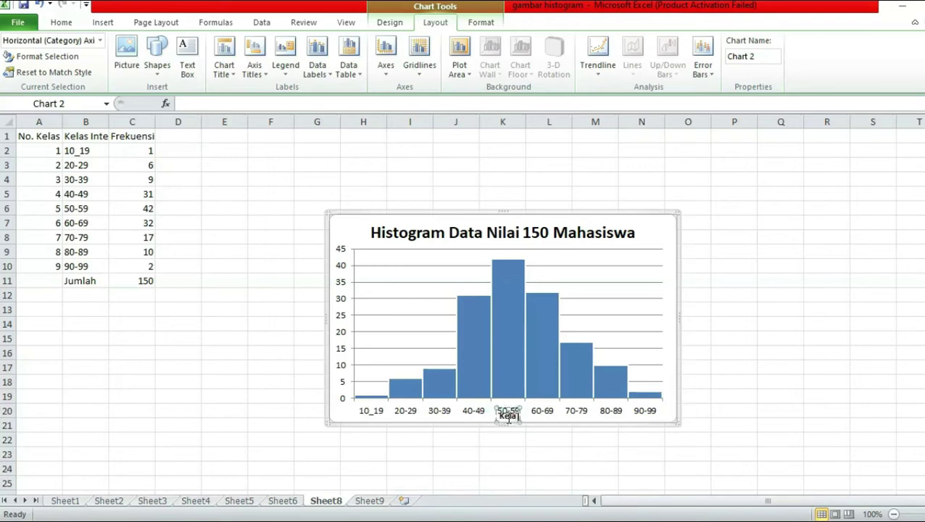
pyautogui.write('Kelas Interval')
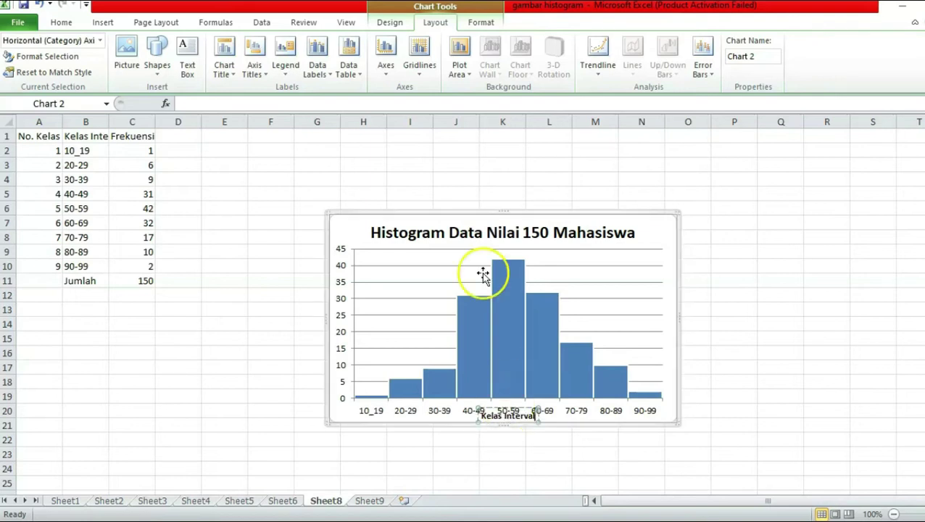
# Add a rotated title to the histogram's vertical axis and replace its placeholder text with "Frekuensi".
pyautogui.click(261, 61)
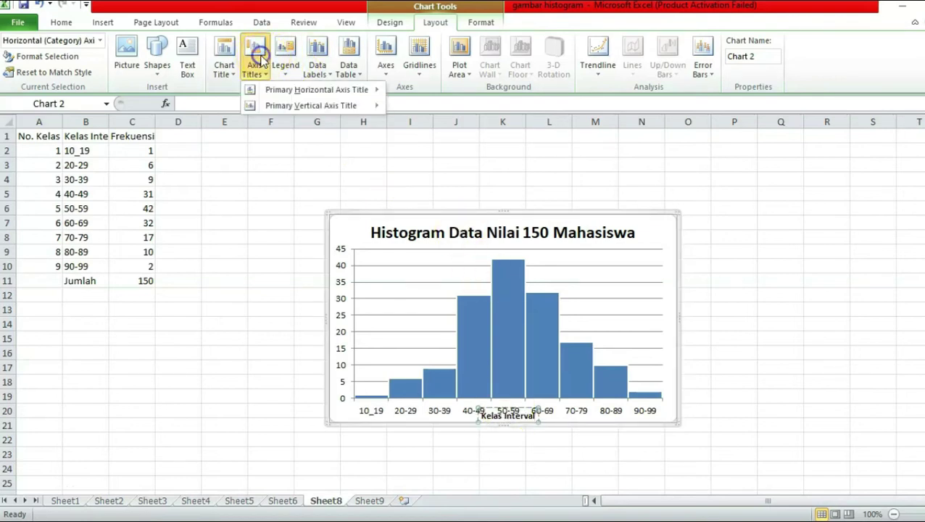
pyautogui.moveTo(284, 107)
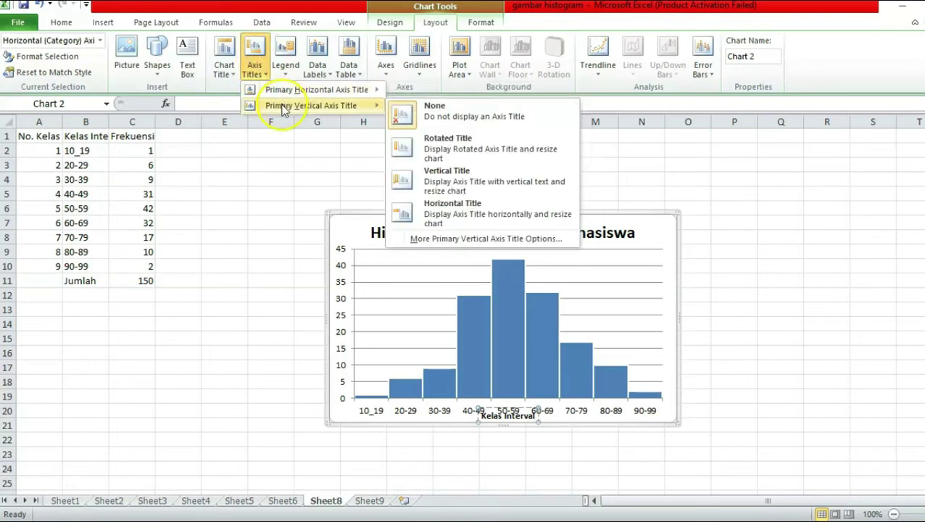
pyautogui.click(420, 143)
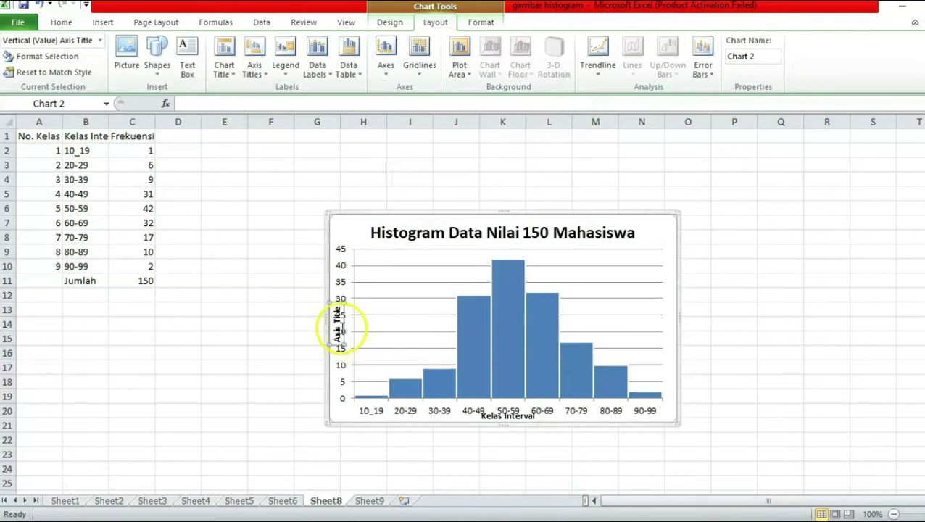
pyautogui.tripleClick(336, 330)
pyautogui.press('Delete')
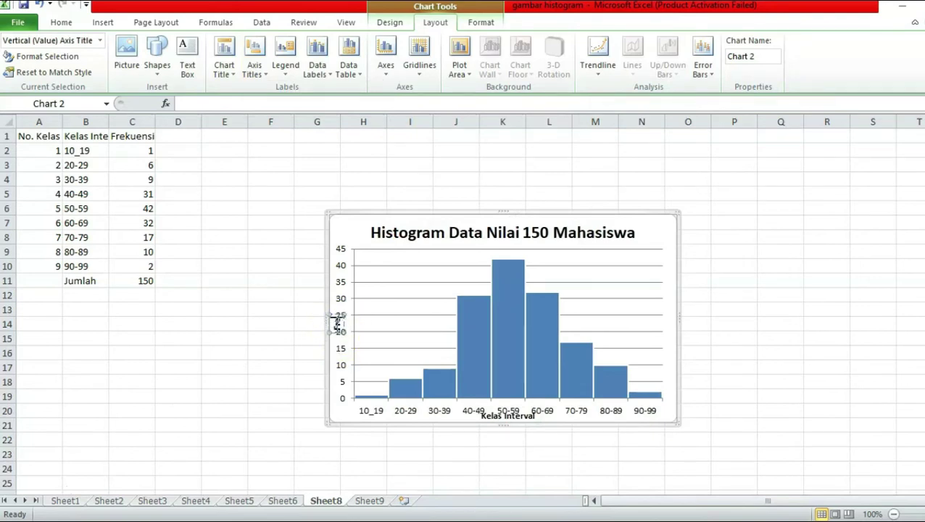
pyautogui.write('Frekuensi')
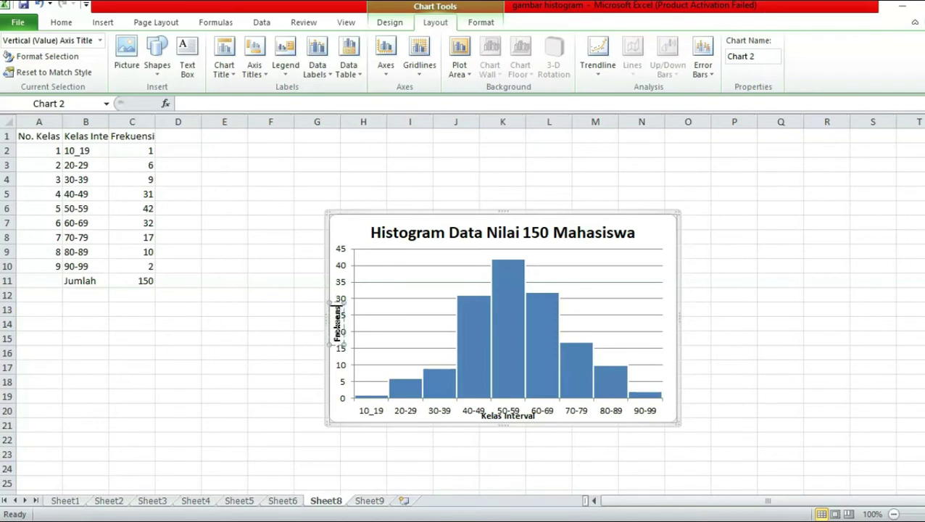
# Shrink the plot area from its upper-left corner and lower edge so it clears both axis titles, and deselect the chart.
pyautogui.click(368, 311)
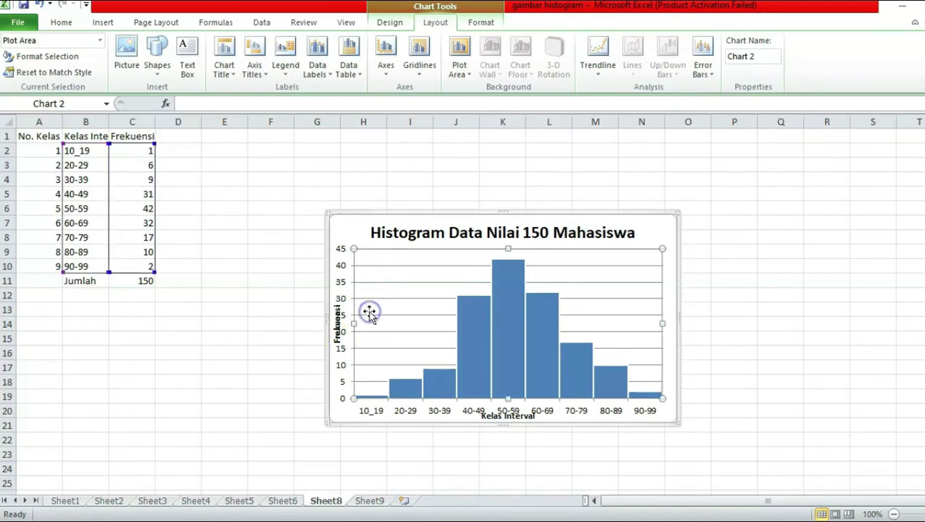
pyautogui.moveTo(354, 249); pyautogui.dragTo(374, 267)
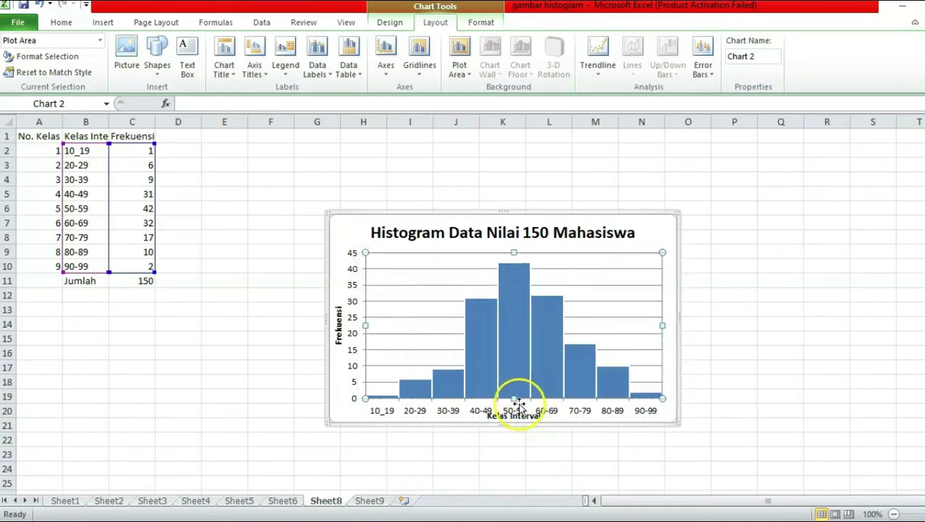
pyautogui.moveTo(514, 399); pyautogui.dragTo(514, 385)
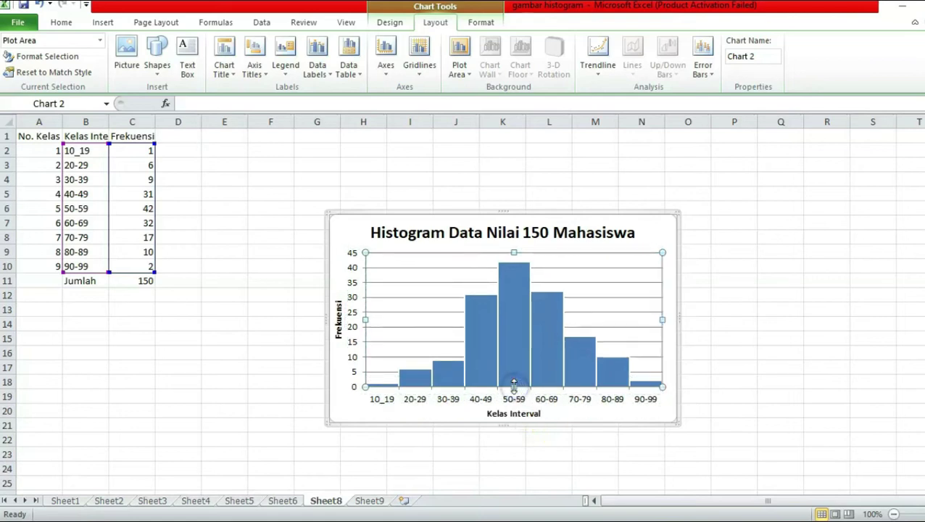
pyautogui.click(737, 334)
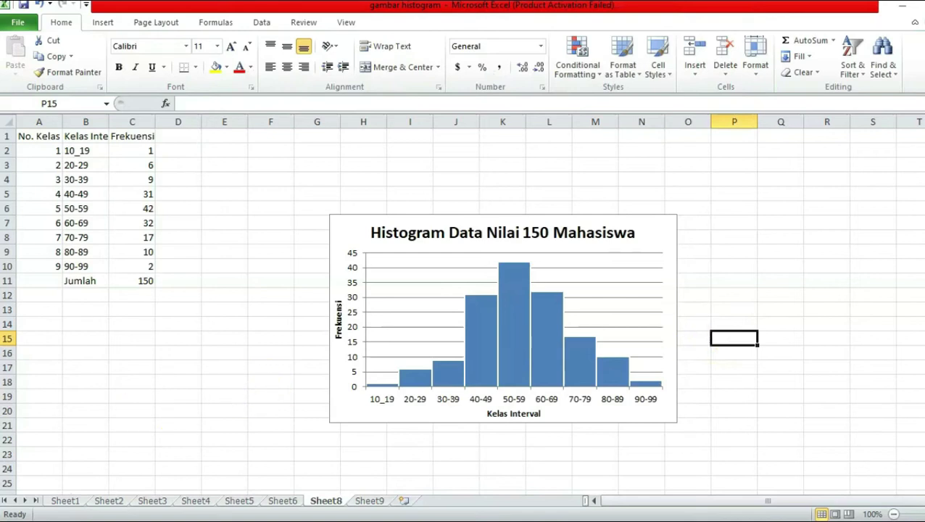
pyautogui.click(32, 500)
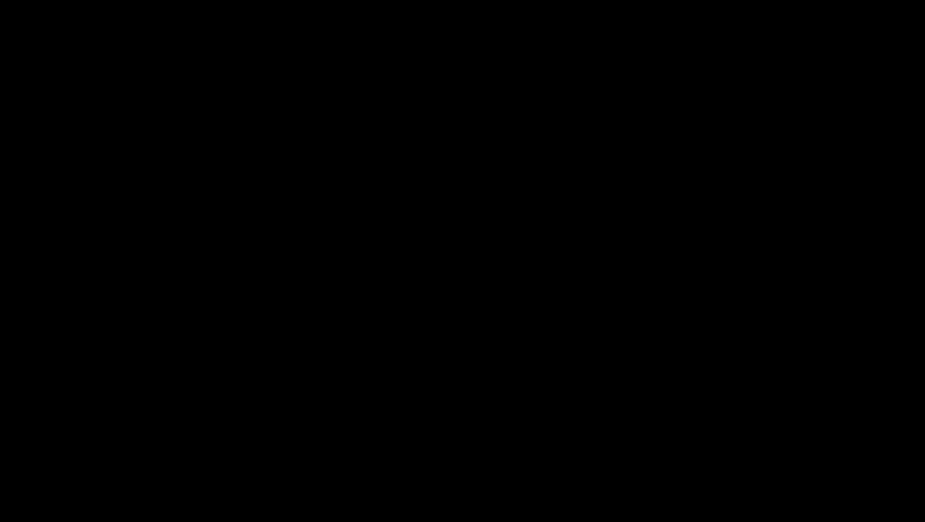
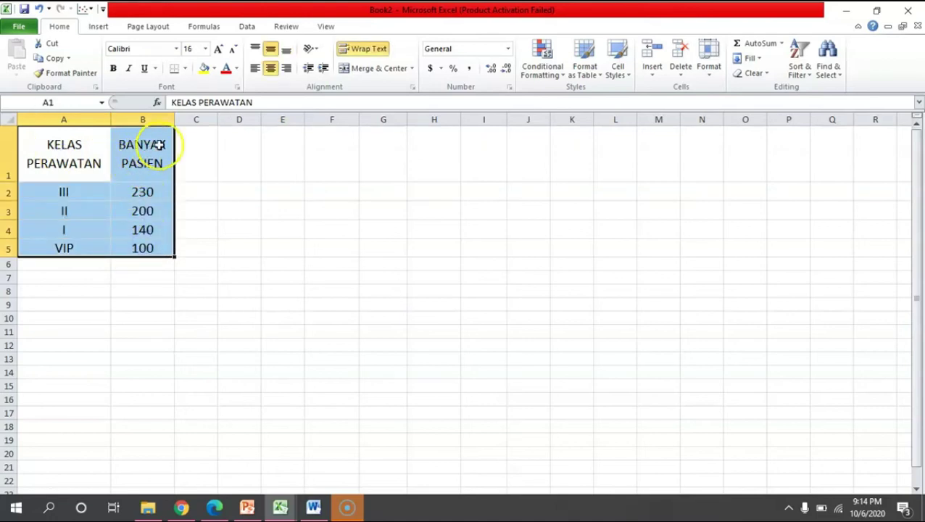
# Insert a 2-D clustered column chart from the selected patient table in A1:B5 and place it just beside the table.
pyautogui.click(102, 27)
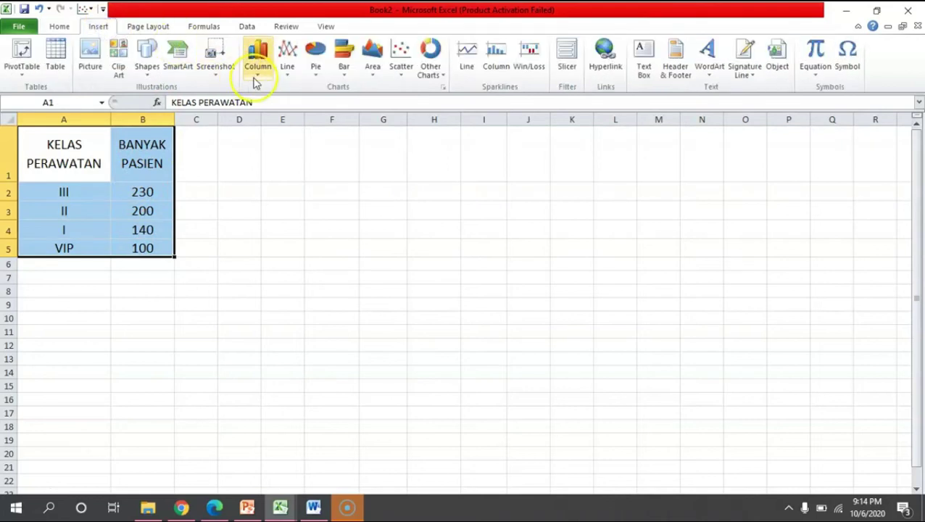
pyautogui.click(259, 69)
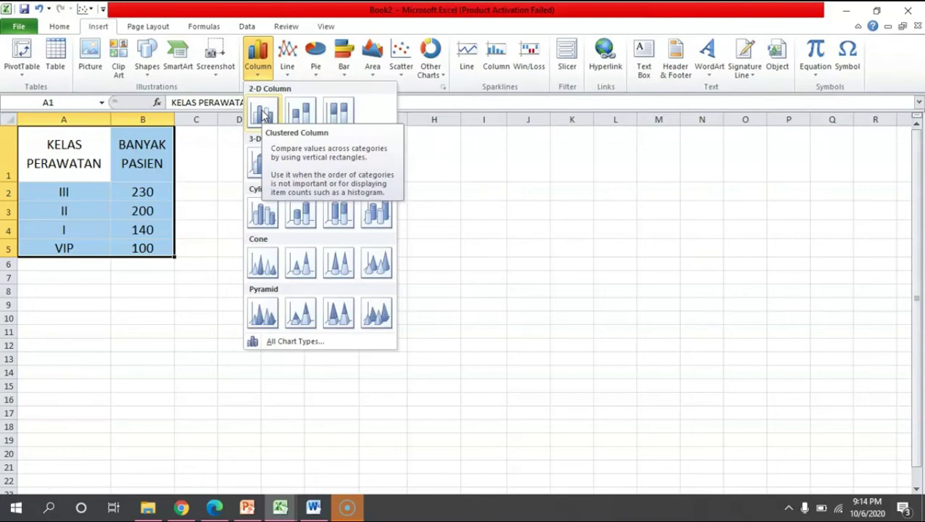
pyautogui.click(264, 114)
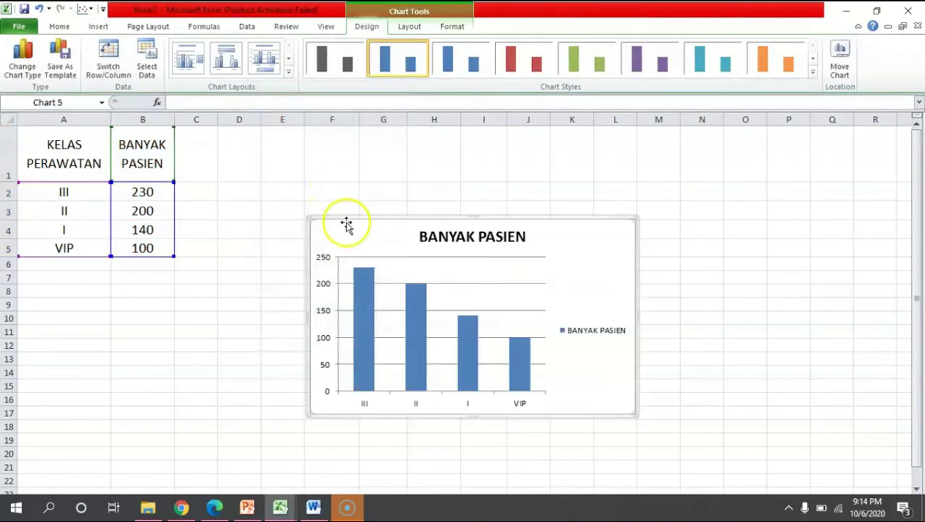
pyautogui.moveTo(345, 220); pyautogui.dragTo(250, 182)
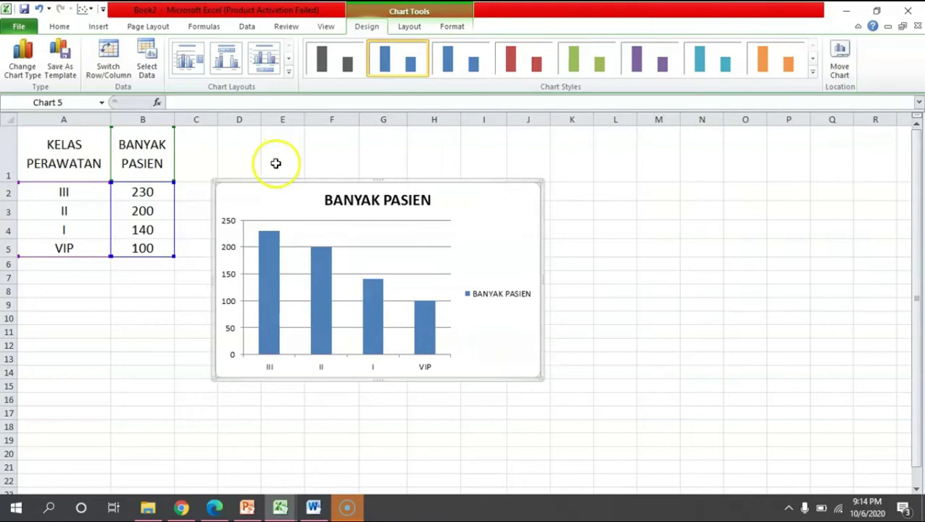
# Extend the chart title to read "BANYAK PASIEN RAWAT INAP DI RS X".
pyautogui.click(381, 201)
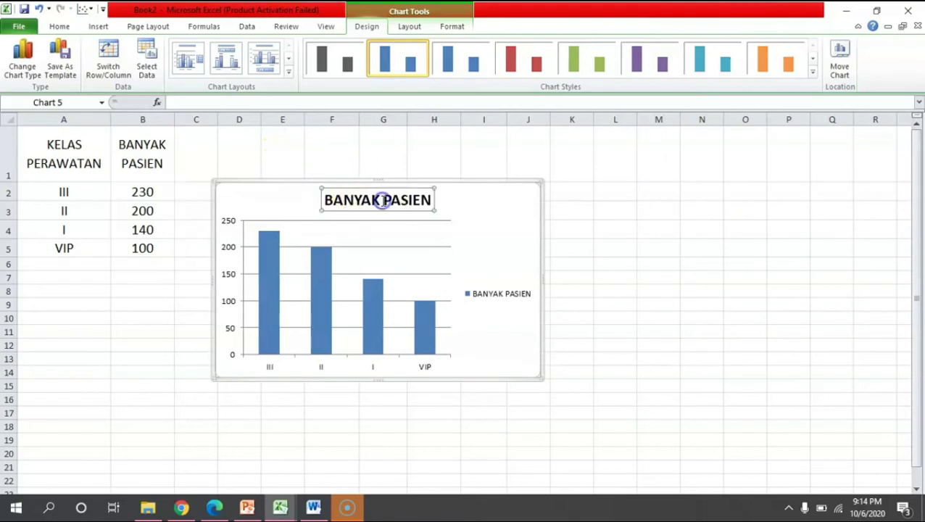
pyautogui.click(431, 200)
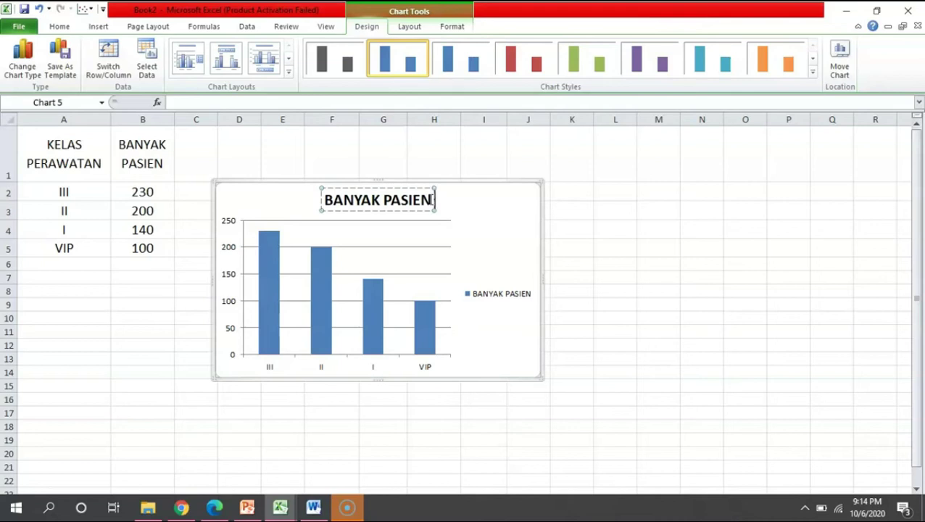
pyautogui.write('RAWAT')
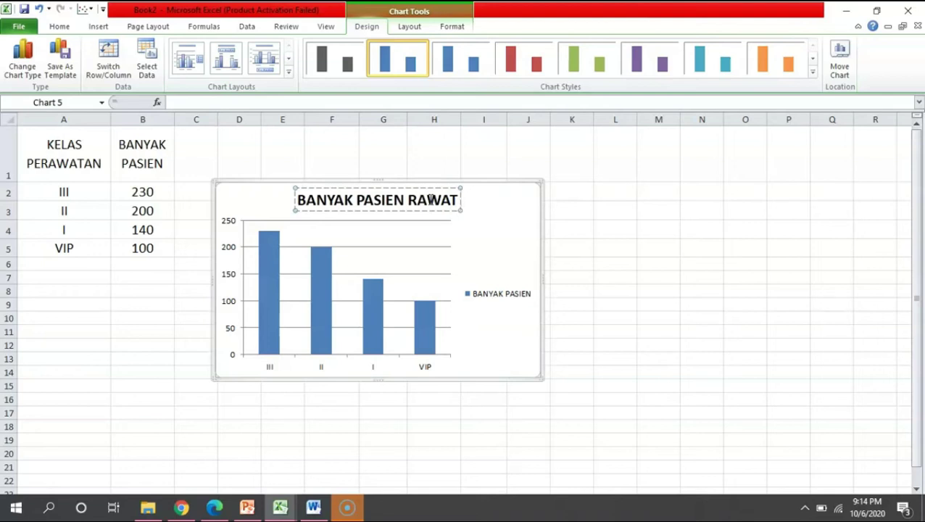
pyautogui.write('INAP DI RS')
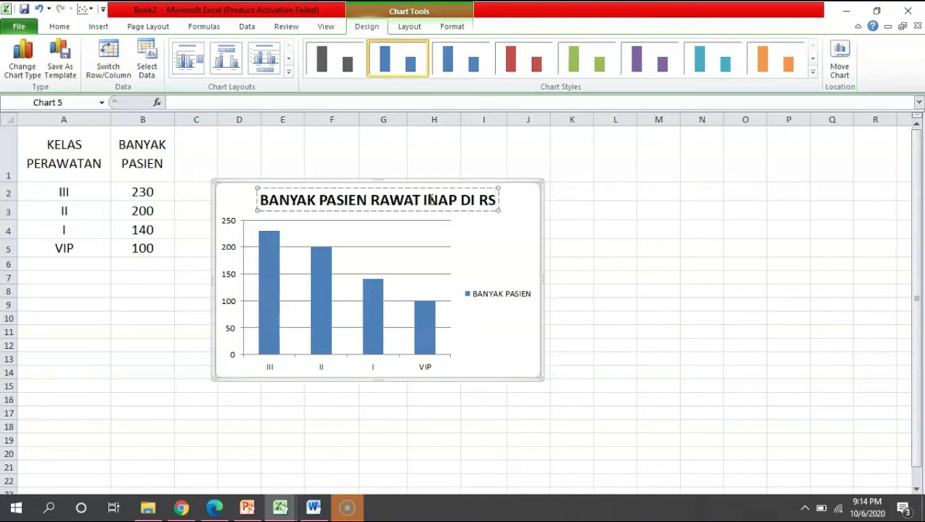
pyautogui.write(' X')
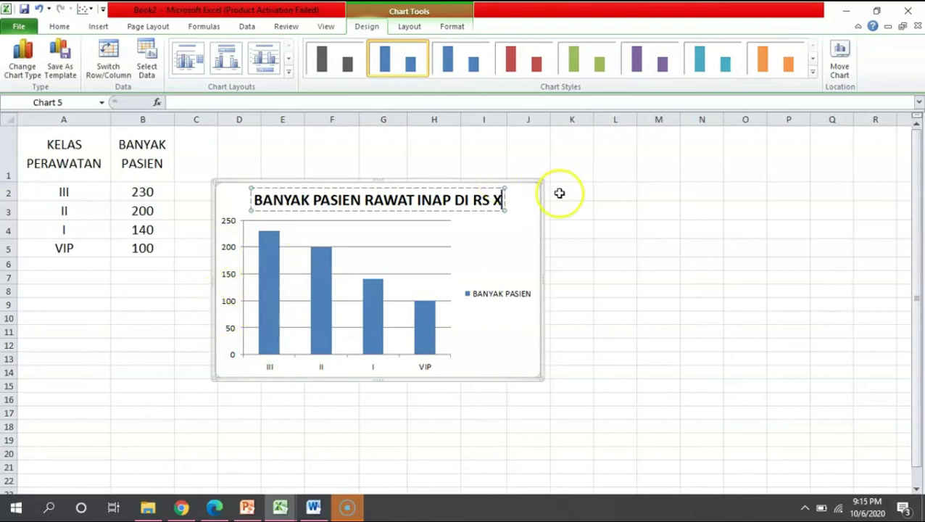
pyautogui.click(282, 170)
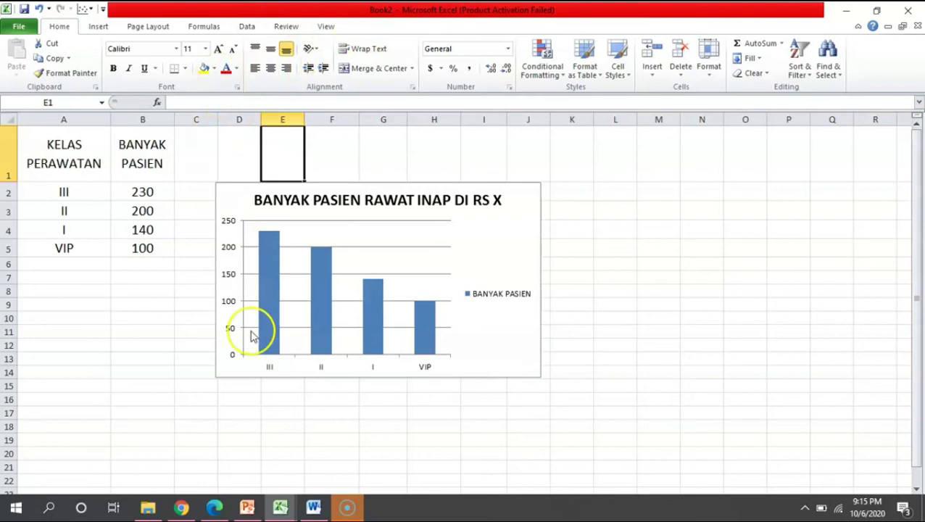
# Add a title below the horizontal axis of the patient column chart.
pyautogui.click(254, 335)
pyautogui.click(409, 26)
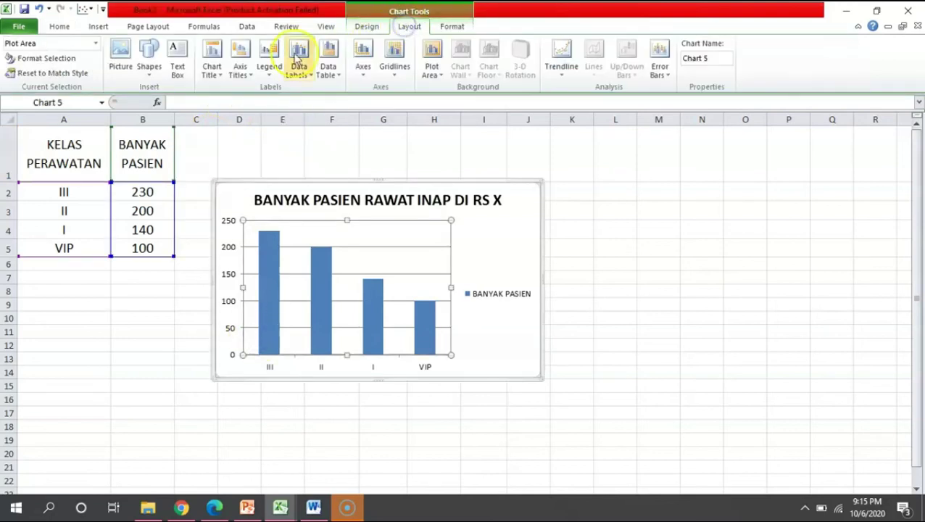
pyautogui.click(244, 75)
pyautogui.moveTo(267, 107)
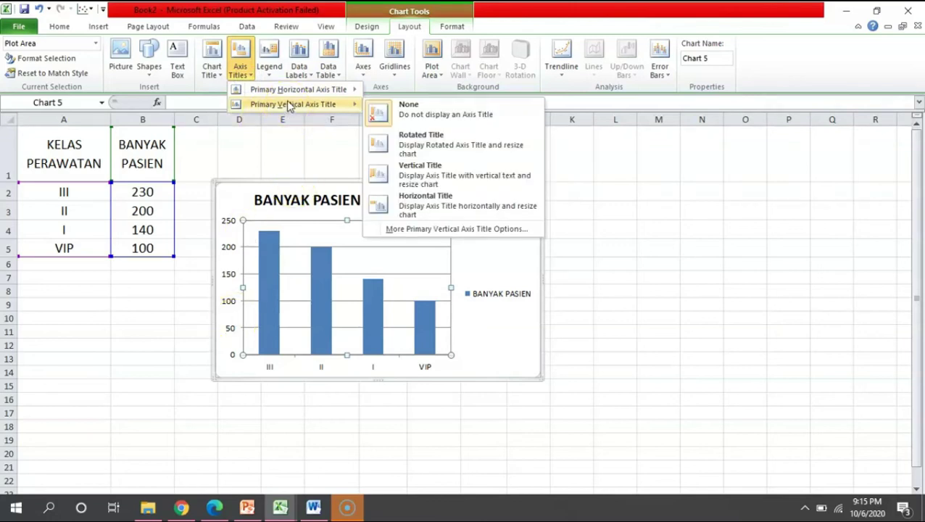
pyautogui.moveTo(330, 91)
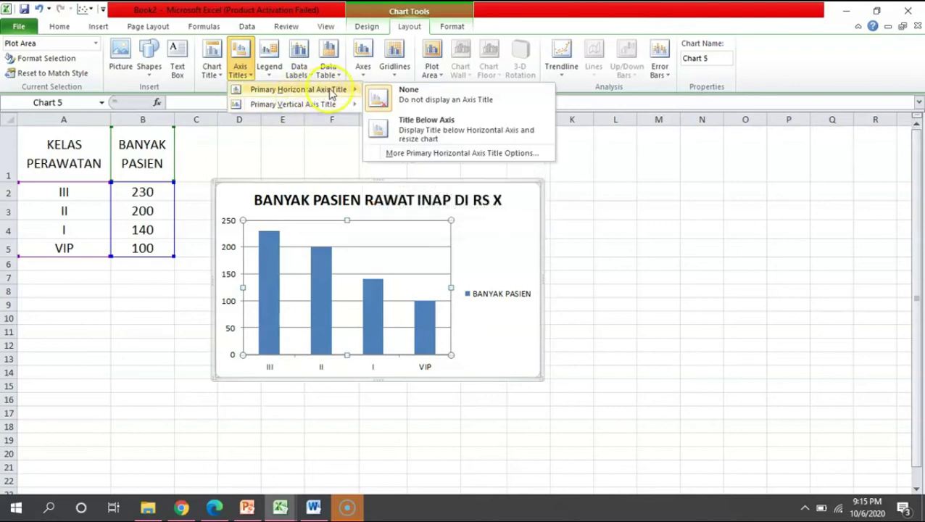
pyautogui.click(407, 125)
# Replace the horizontal axis title's placeholder text with "KELAS PERAWATAN".
pyautogui.click(363, 361)
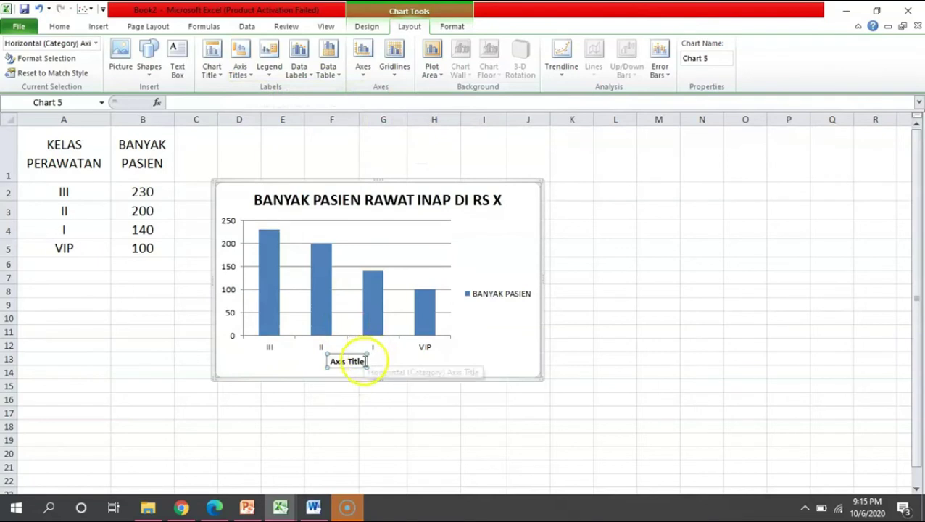
pyautogui.click(362, 361)
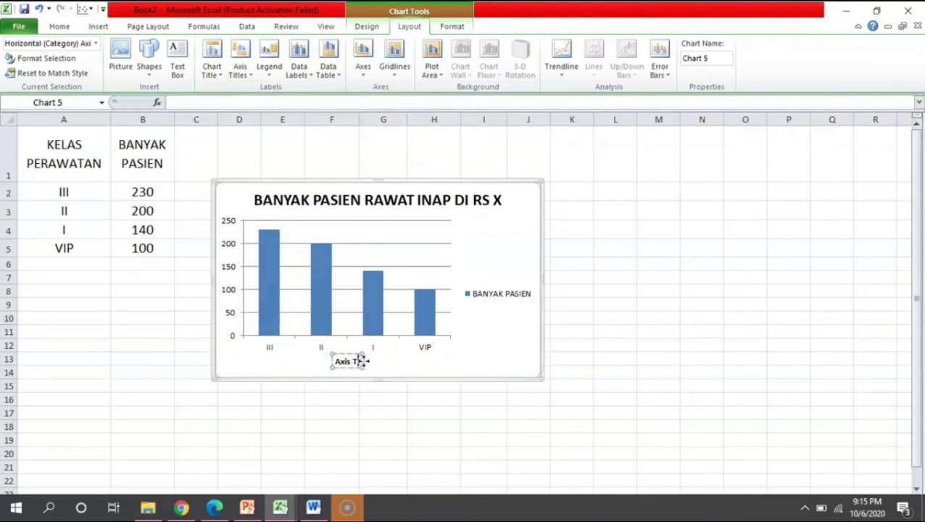
pyautogui.press('BackSpace')
pyautogui.press('BackSpace')
pyautogui.press('BackSpace')
pyautogui.press('BackSpace')
pyautogui.press('BackSpace')
pyautogui.press('BackSpace')
pyautogui.press('BackSpace')
pyautogui.press('BackSpace')
pyautogui.press('BackSpace')
pyautogui.press('BackSpace')
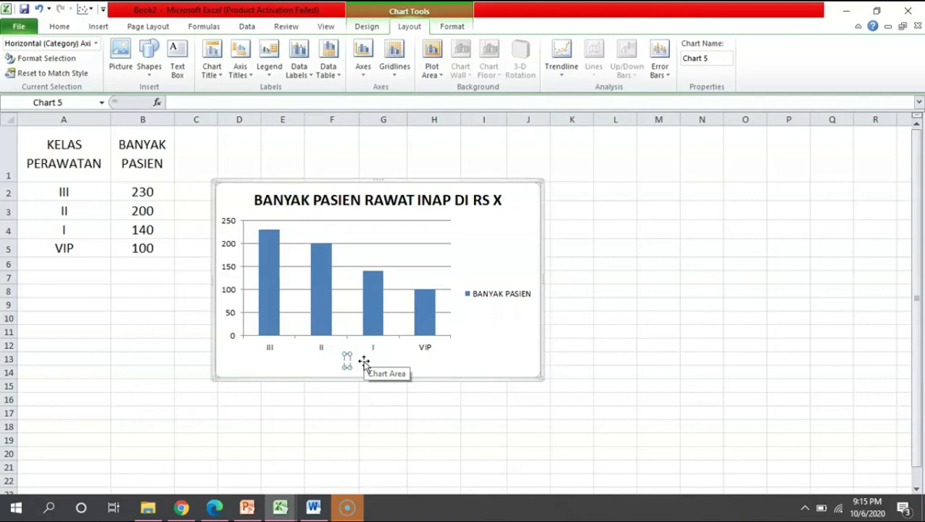
pyautogui.write('KELAS PERAWATAN')
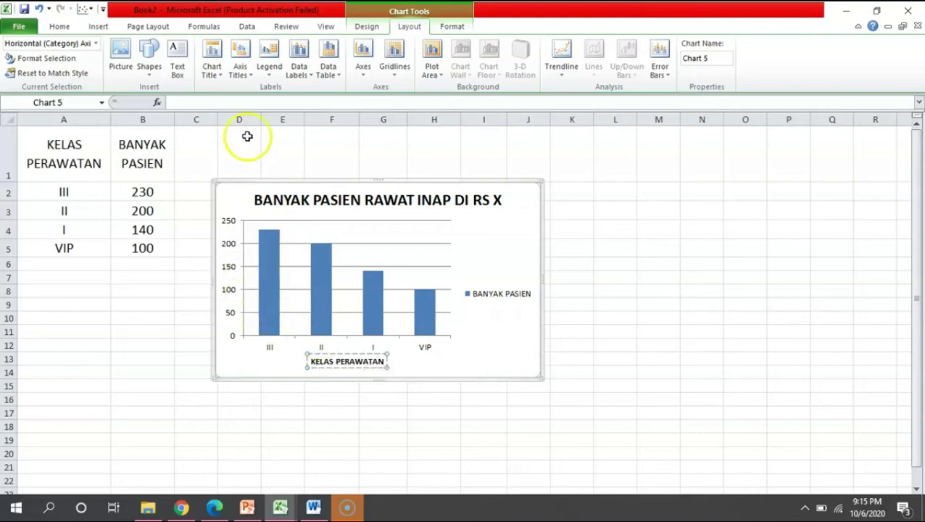
# Add a rotated title to the vertical axis of the patient column chart.
pyautogui.click(242, 69)
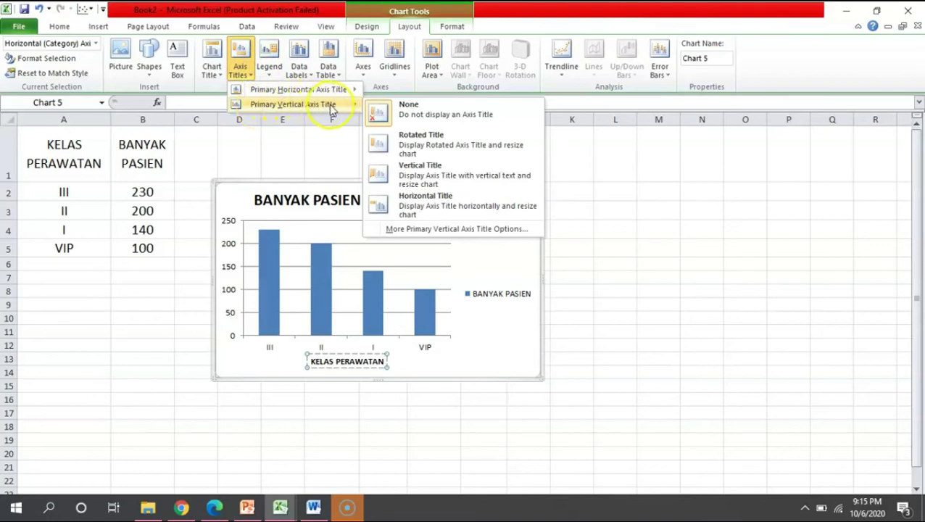
pyautogui.click(403, 190)
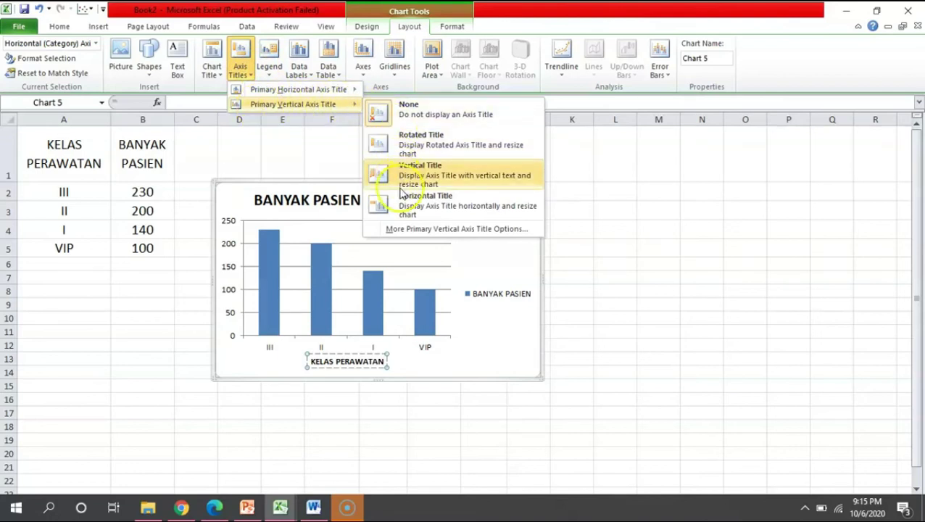
pyautogui.click(401, 144)
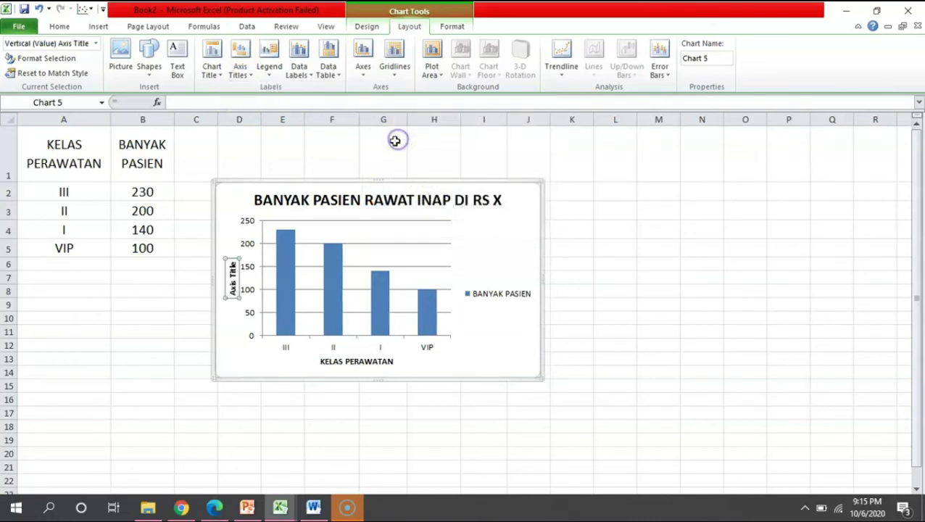
# Replace the vertical axis title's placeholder text with "BANYAK PASIEN" and deselect the chart.
pyautogui.click(232, 268)
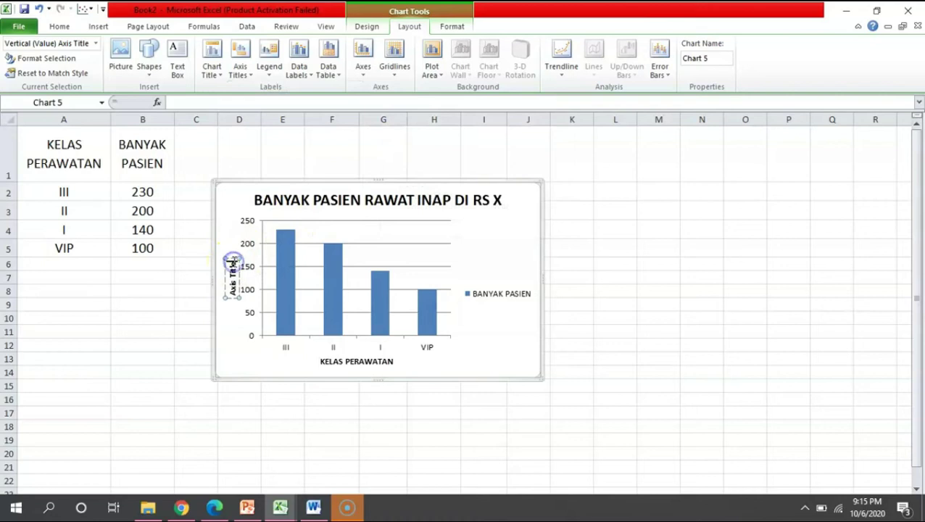
pyautogui.press('BackSpace')
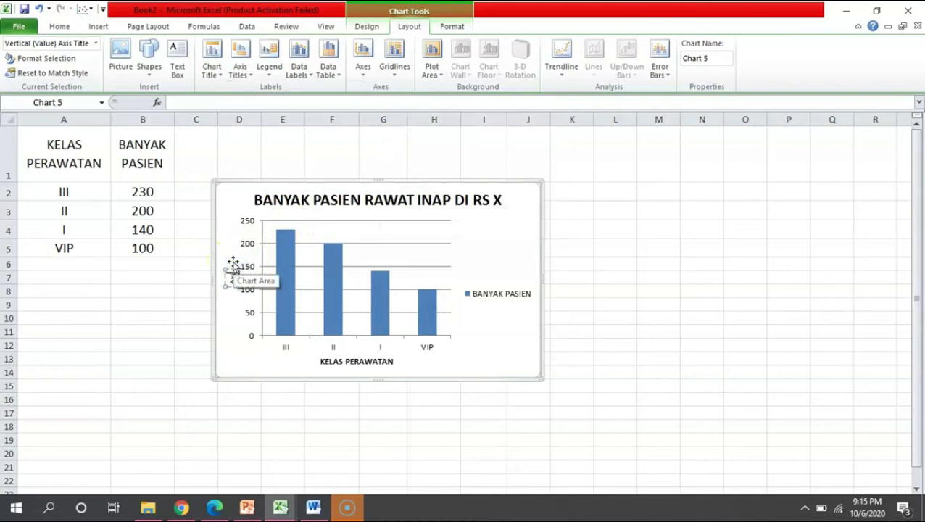
pyautogui.write('BANYAK PA')
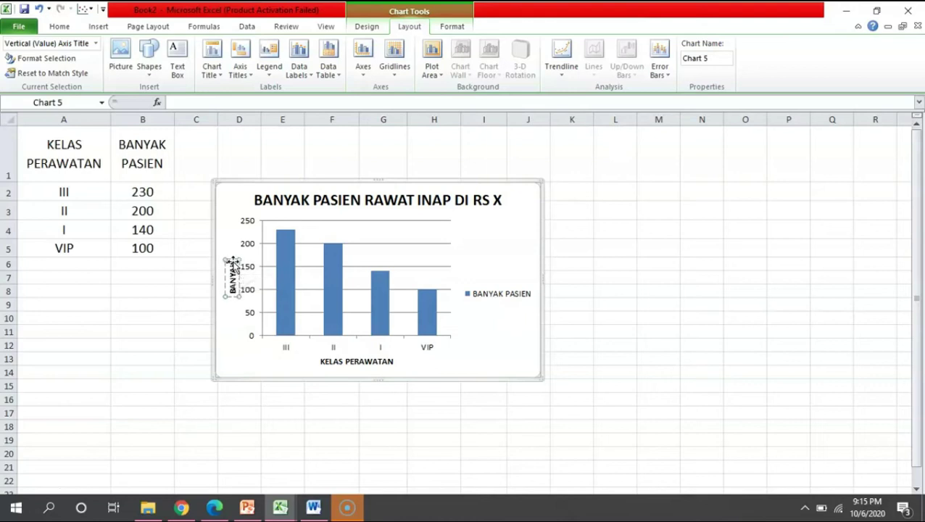
pyautogui.write('SIEN')
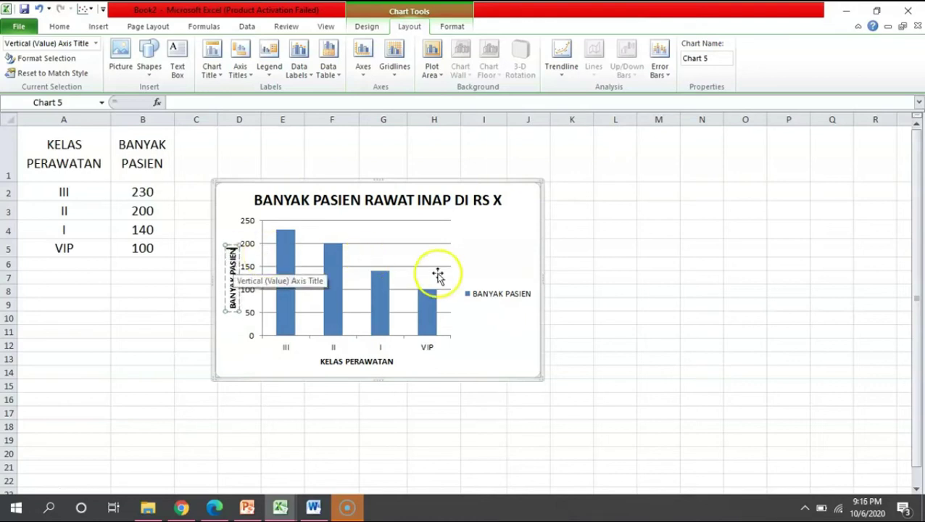
pyautogui.click(581, 230)
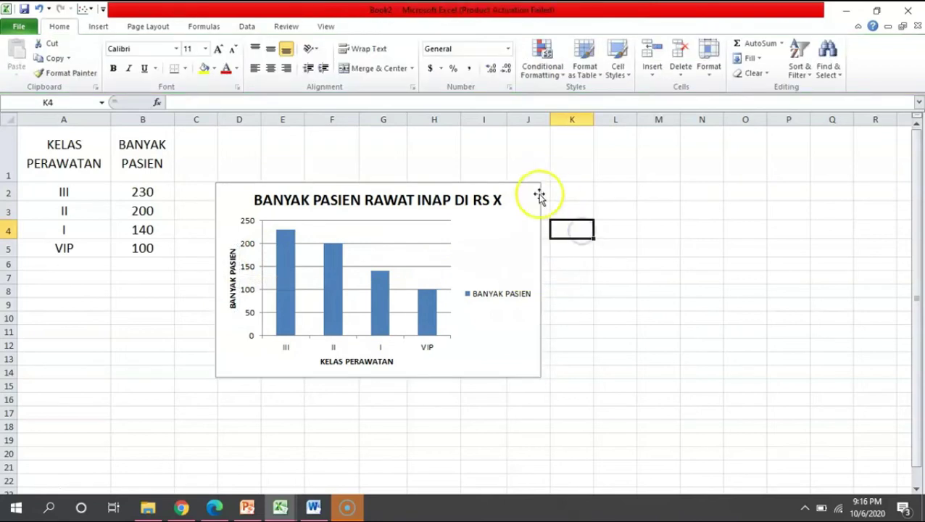
# Enlarge the patient column chart very slightly from its upper-right corner and deselect it.
pyautogui.click(535, 194)
pyautogui.moveTo(538, 184)
pyautogui.mouseDown()
pyautogui.moveTo(522, 189)
pyautogui.moveTo(556, 169)
pyautogui.moveTo(540, 182)
pyautogui.mouseUp()
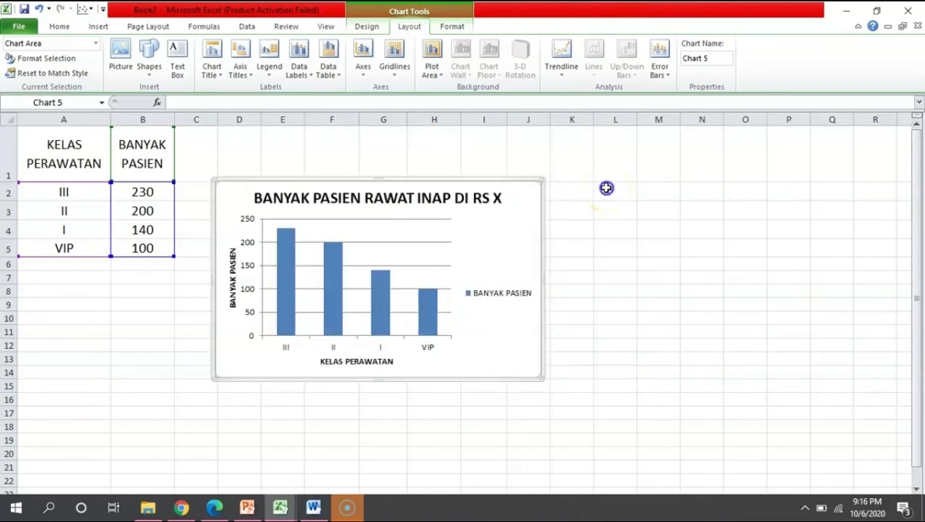
pyautogui.click(606, 188)
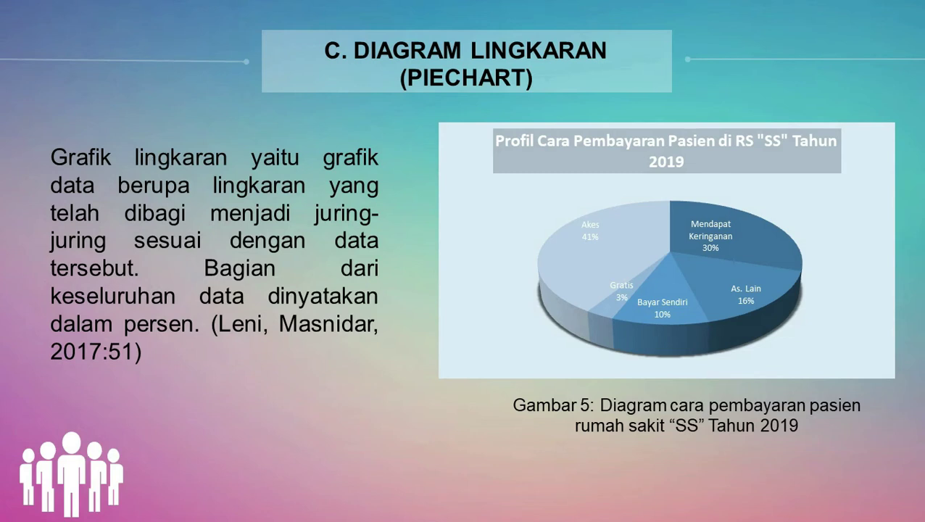
# Switch to the Excel workbook with the payment-method percentages, select A1:B5 and show the available pie chart types.
pyautogui.hotkey('alt', 'Tab')
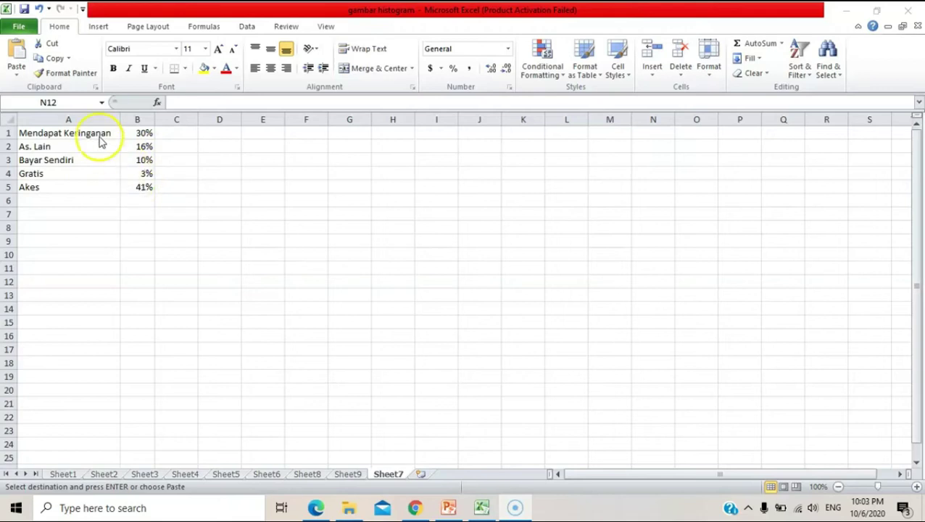
pyautogui.moveTo(95, 132); pyautogui.dragTo(138, 158)
pyautogui.moveTo(137, 175); pyautogui.dragTo(137, 184)
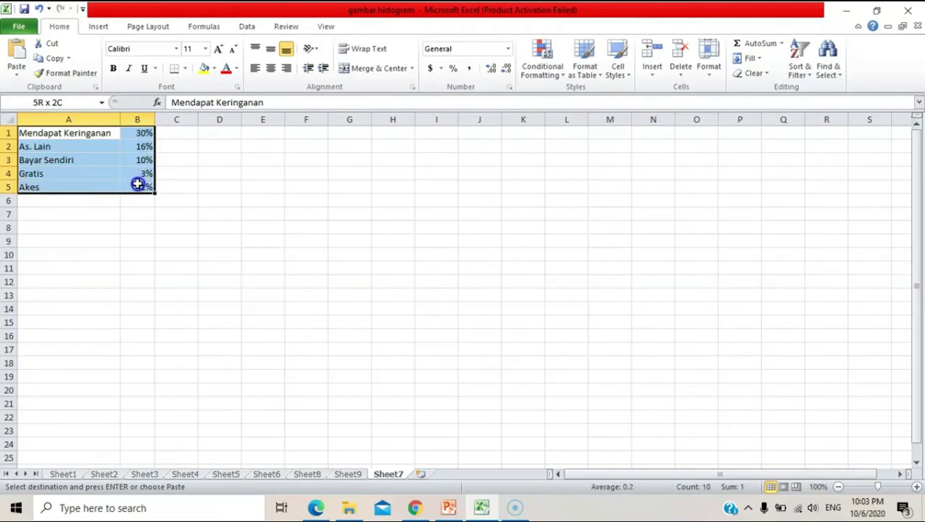
pyautogui.click(98, 27)
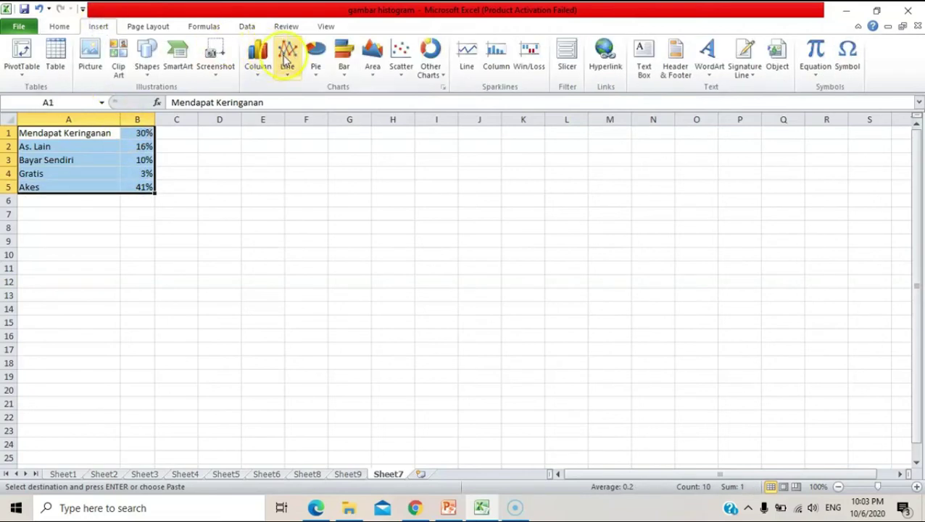
pyautogui.click(315, 62)
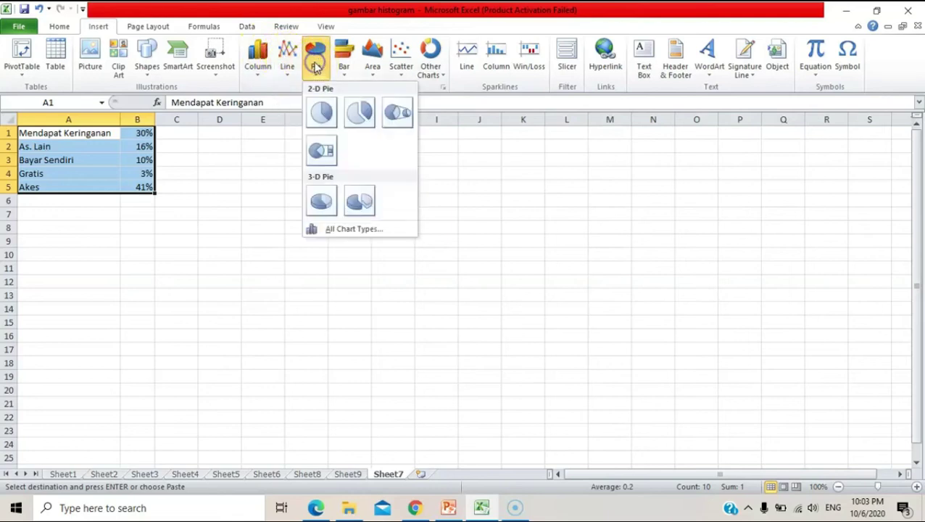